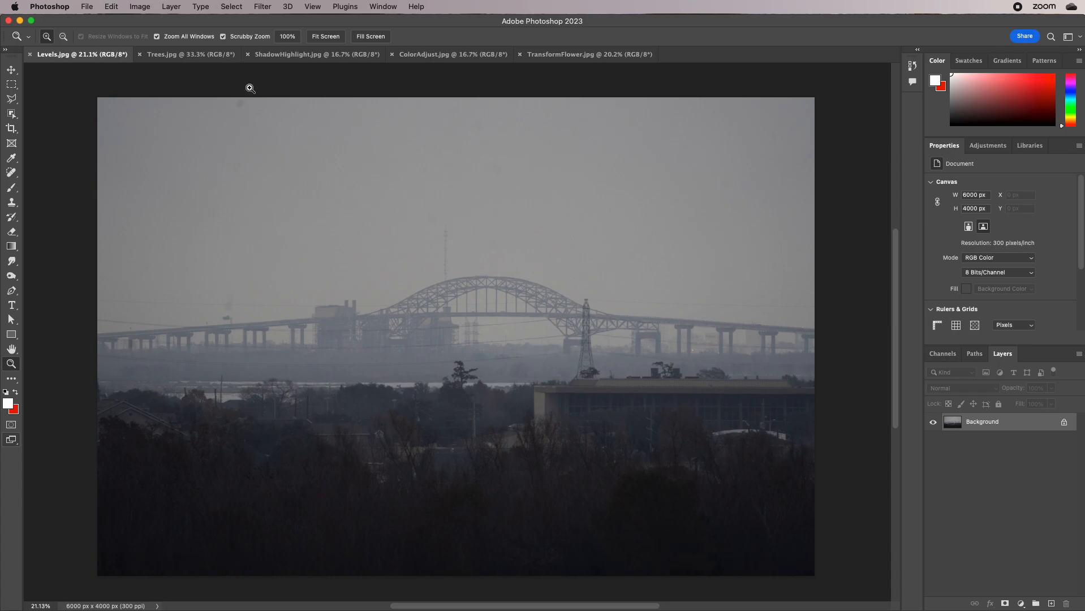
click(141, 9)
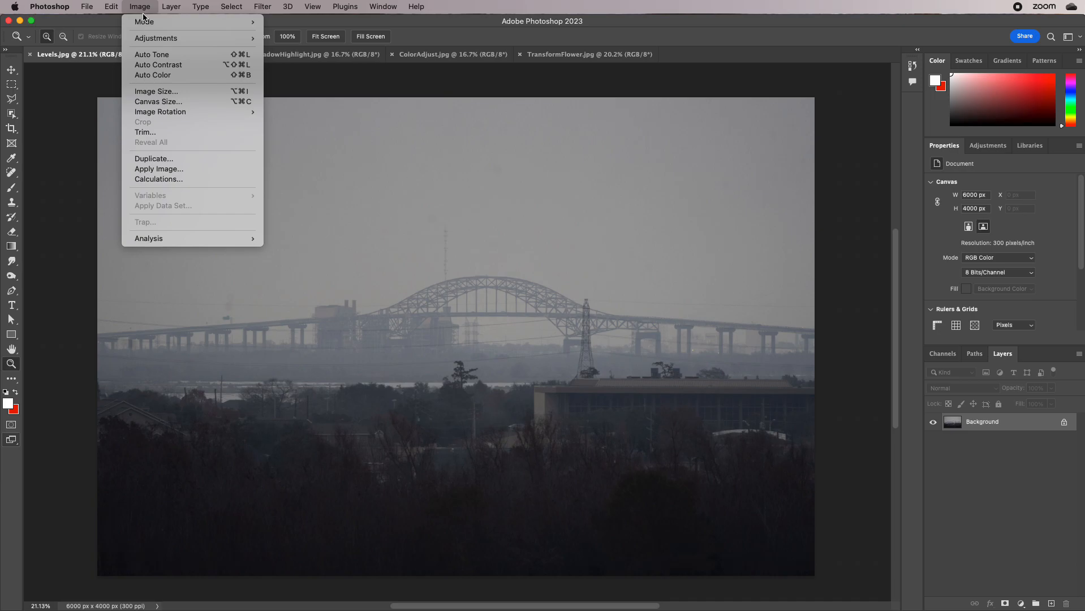
mouse_move(149, 39)
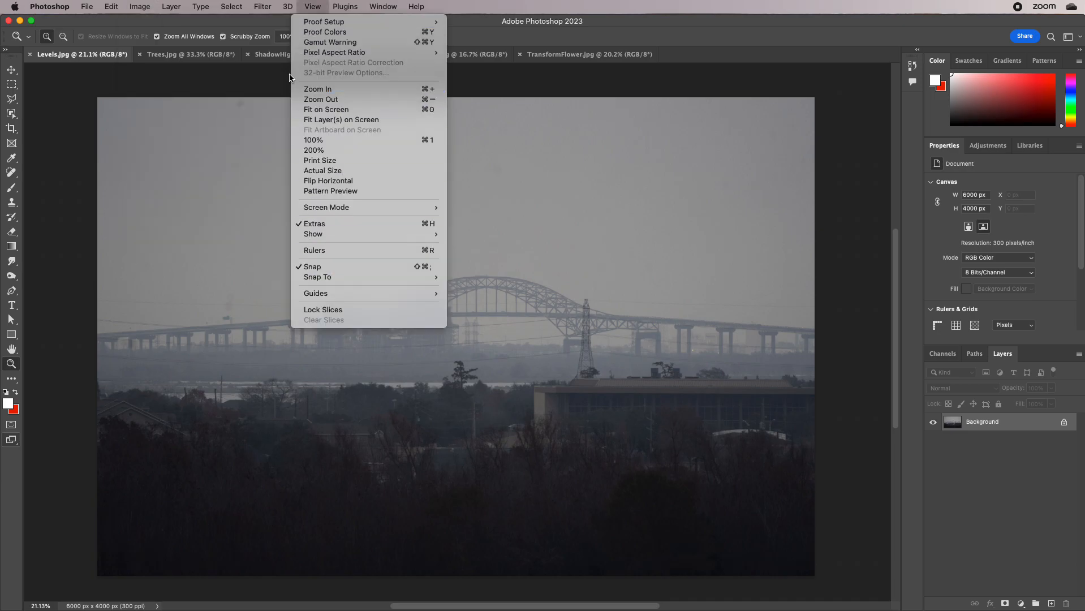
mouse_move(164, 10)
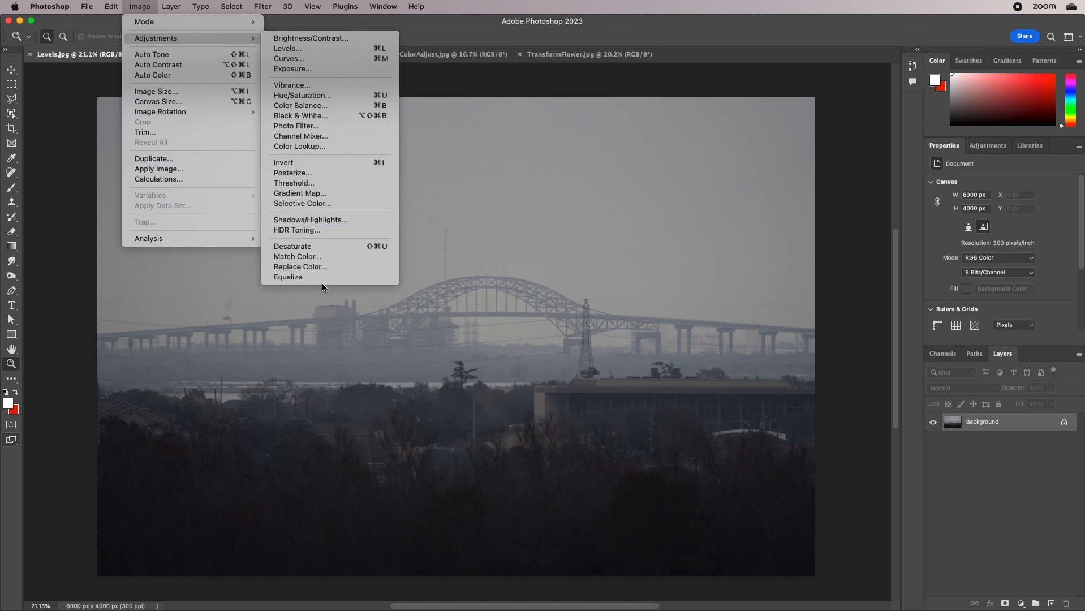
click(1038, 524)
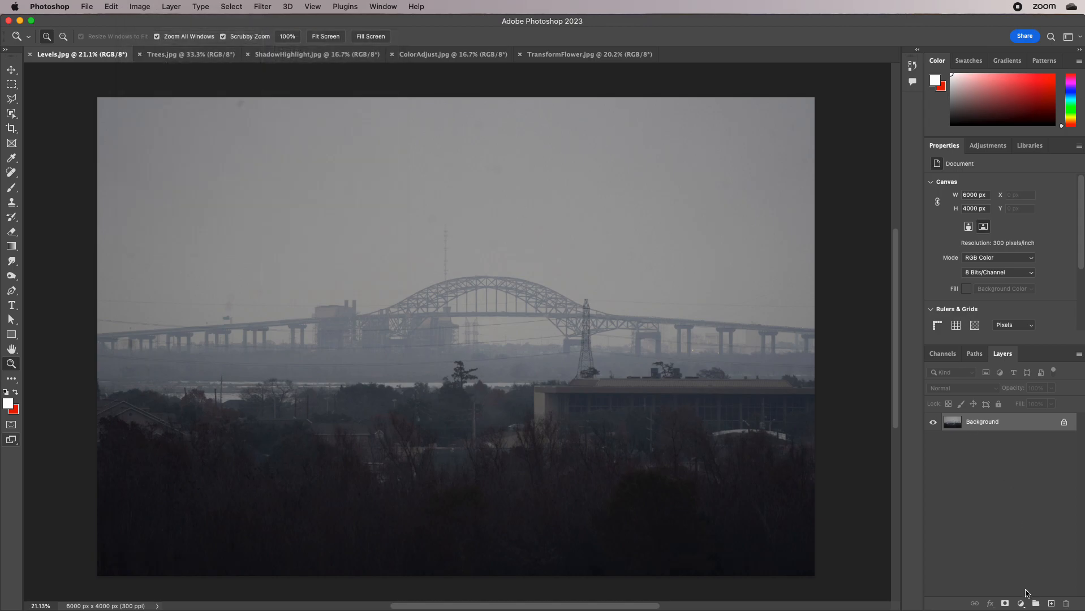
Step: Detach the layers list into a floating window over the upper part of the photo and make it smaller
drag(1003, 360, 761, 106)
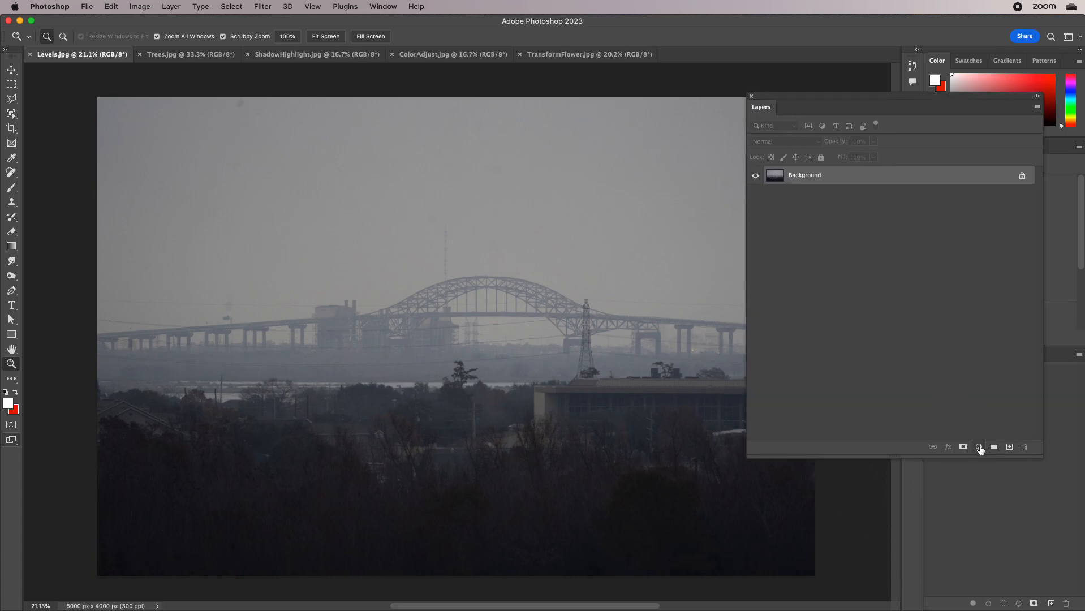
click(979, 448)
click(853, 96)
drag(804, 97, 652, 32)
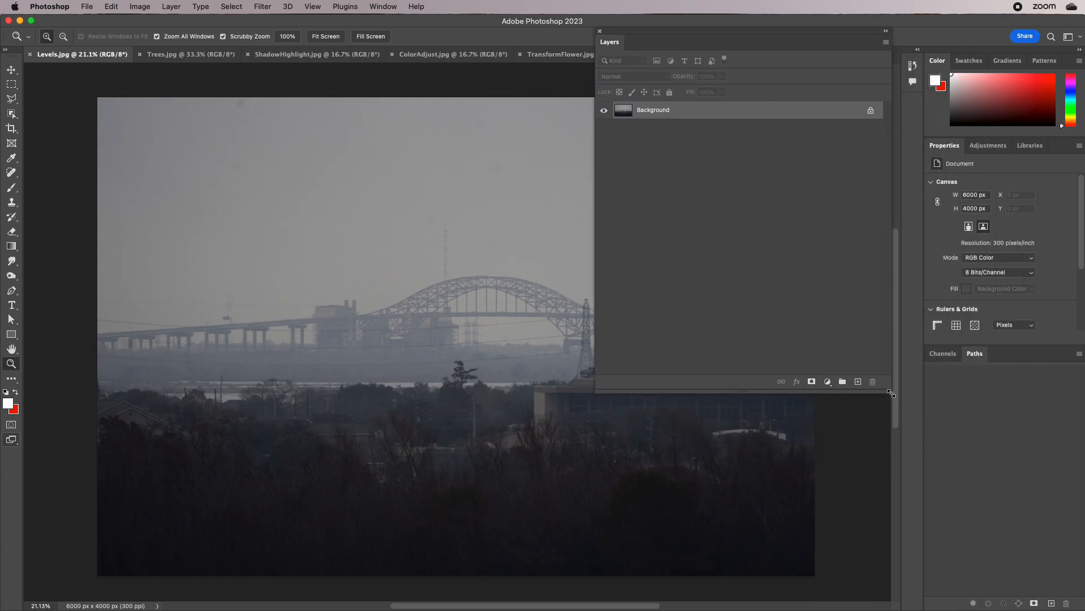
drag(874, 385, 824, 320)
click(761, 310)
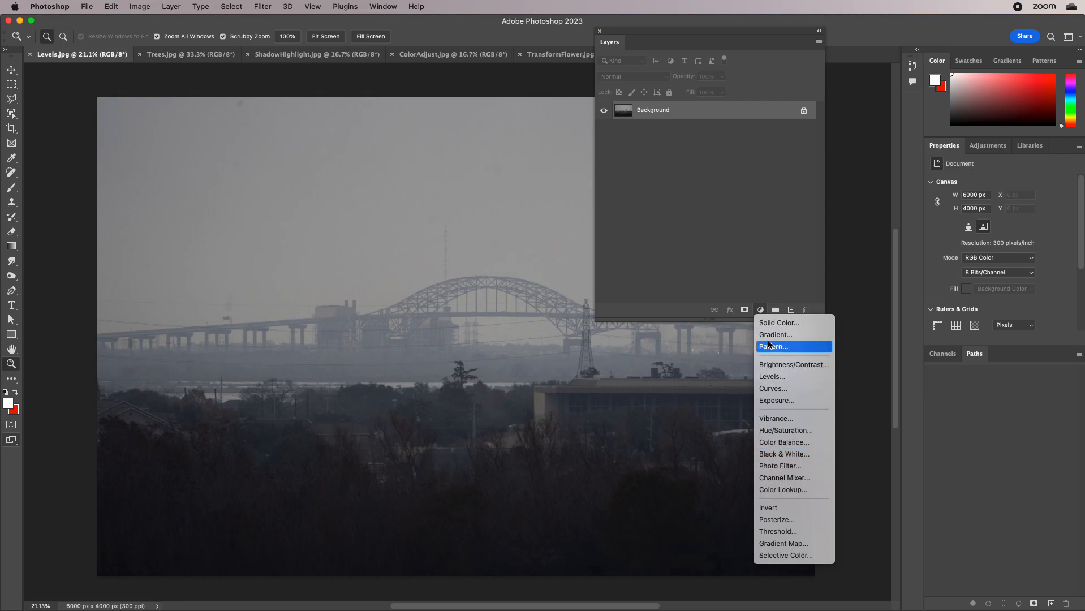
click(704, 231)
Step: Brighten the Background layer directly with a Brightness/Contrast image adjustment
click(146, 7)
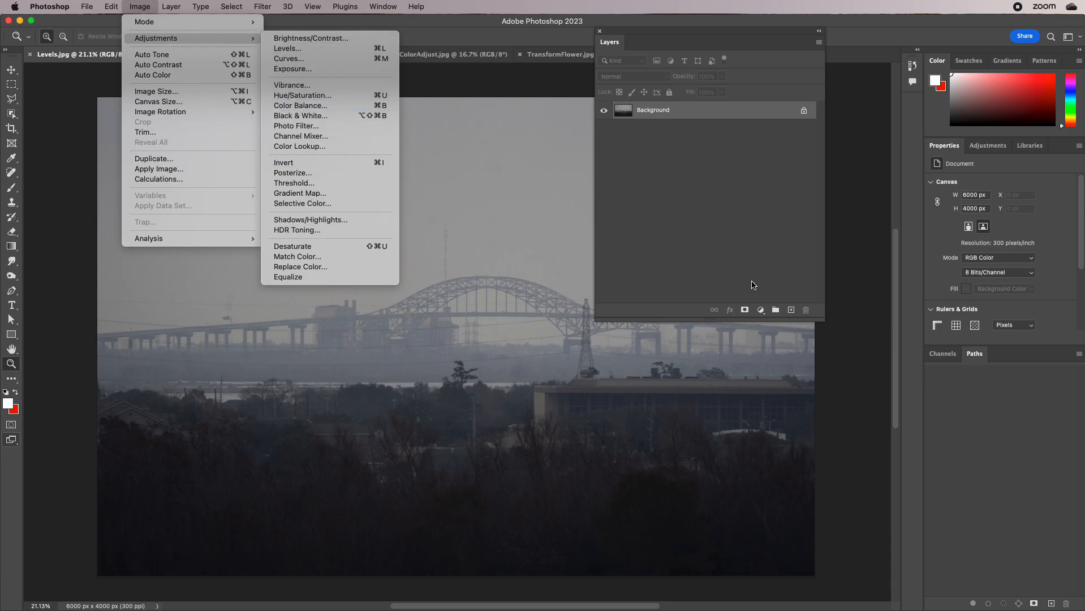
click(348, 39)
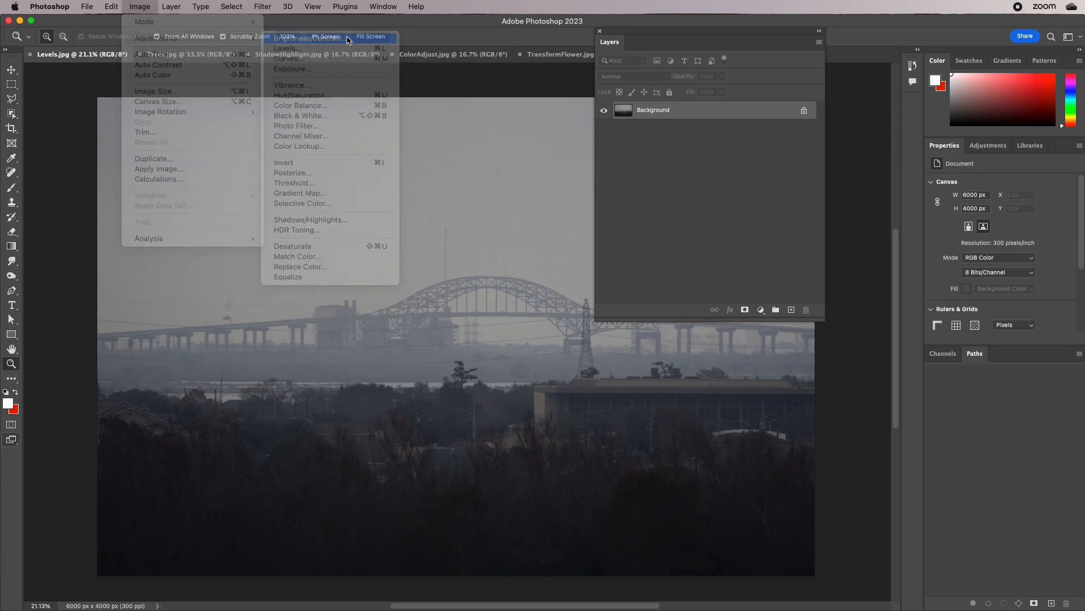
mouse_move(698, 315)
mouse_down()
mouse_move(721, 317)
mouse_move(702, 292)
mouse_move(730, 295)
mouse_move(715, 317)
mouse_up()
click(789, 282)
key(z)
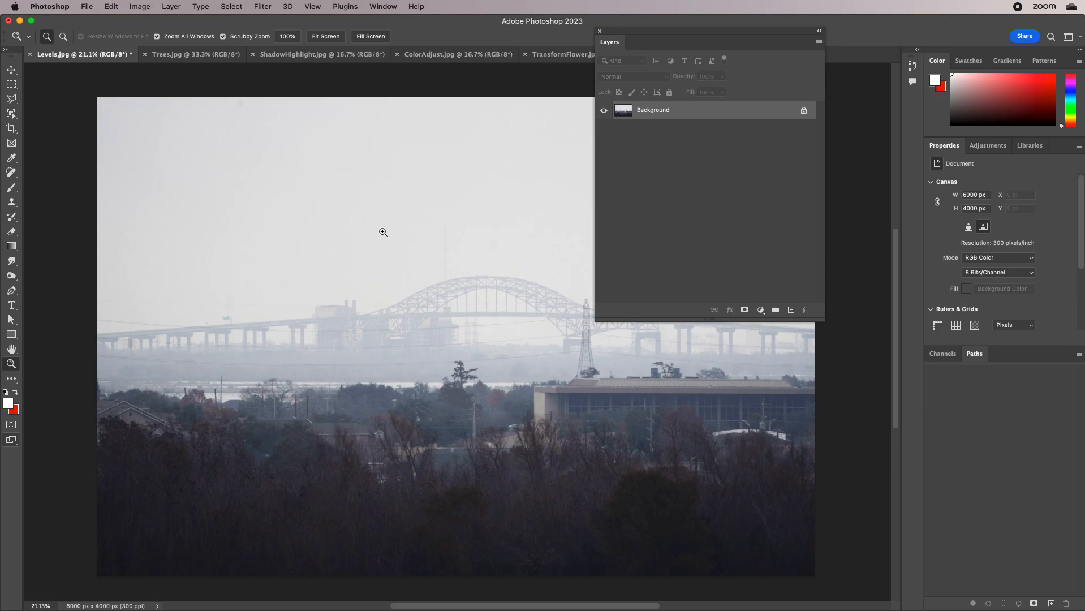
click(140, 7)
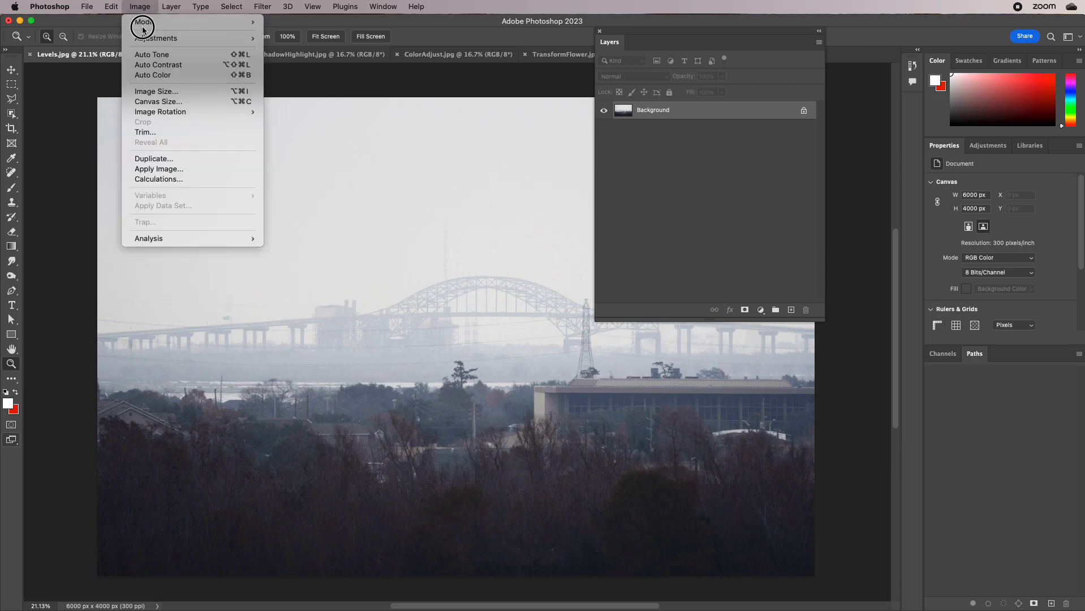
click(311, 38)
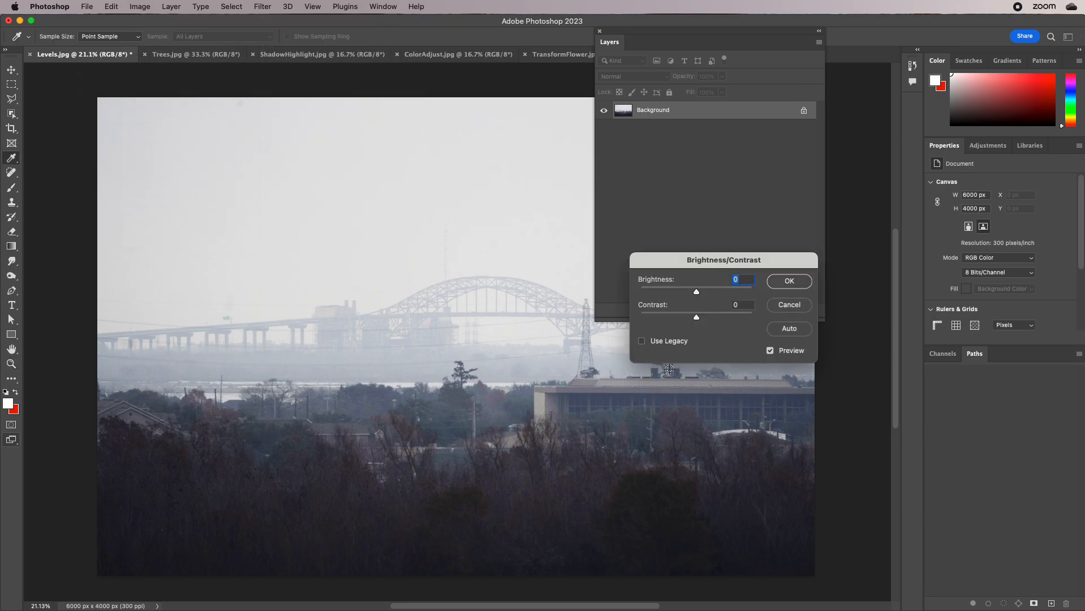
drag(698, 293, 686, 293)
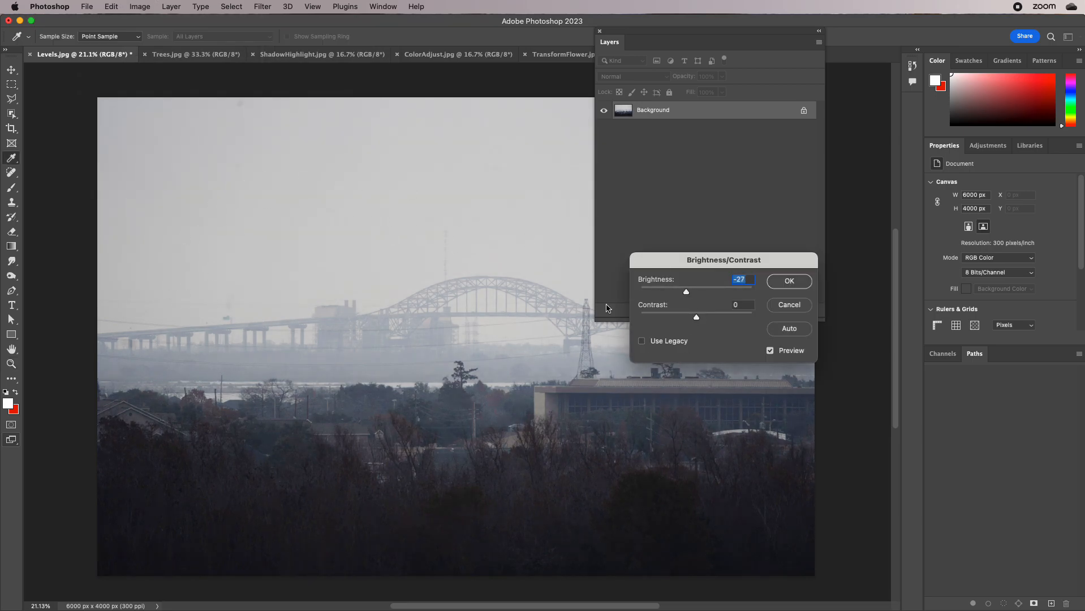
drag(686, 292, 695, 317)
click(776, 304)
key(z)
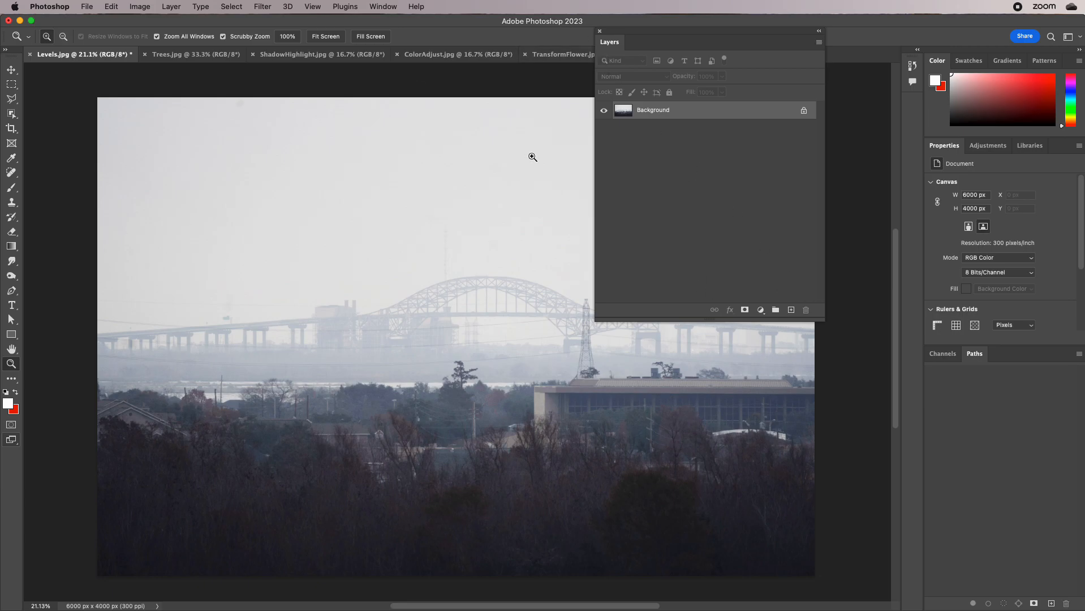
Step: Revert Levels.jpg to its last saved version
click(123, 10)
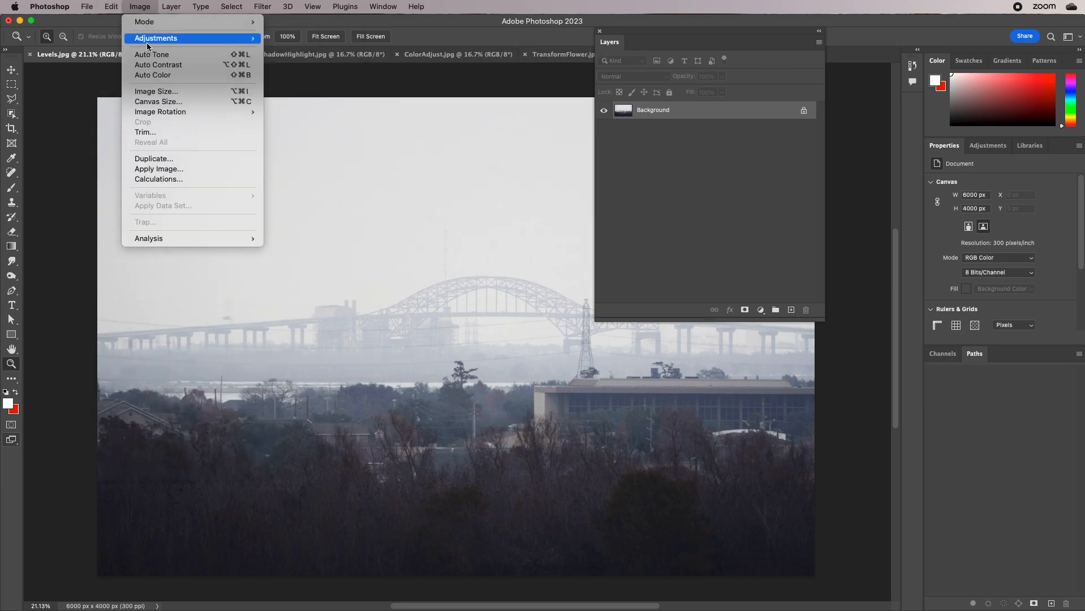
click(92, 7)
click(94, 8)
click(109, 145)
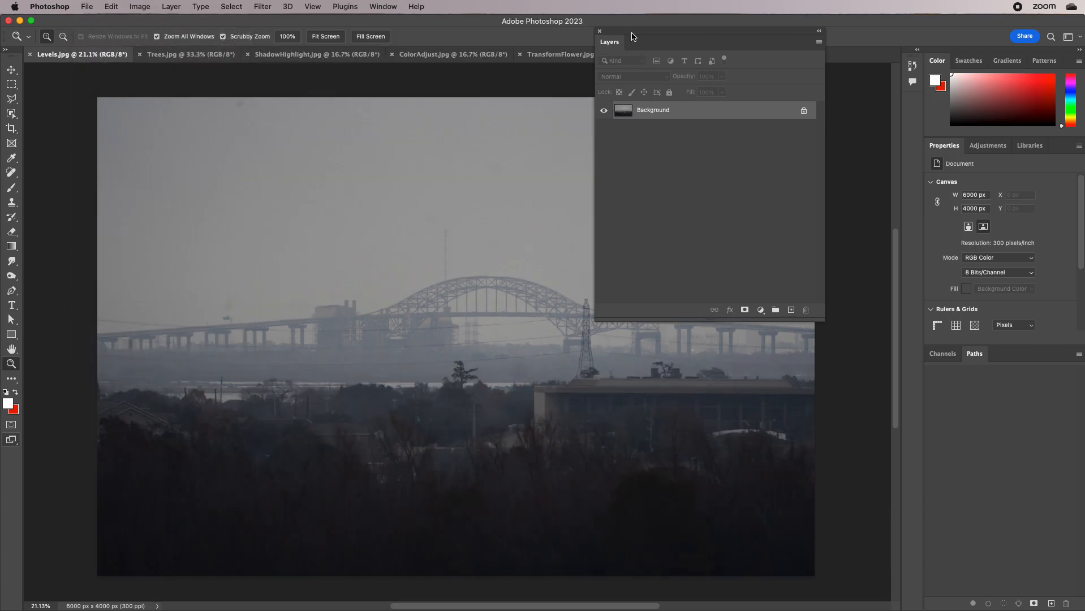
Step: Add a Brightness/Contrast adjustment layer above the Background and move the floating layers list clear of the adjustment's settings
drag(632, 36, 791, 94)
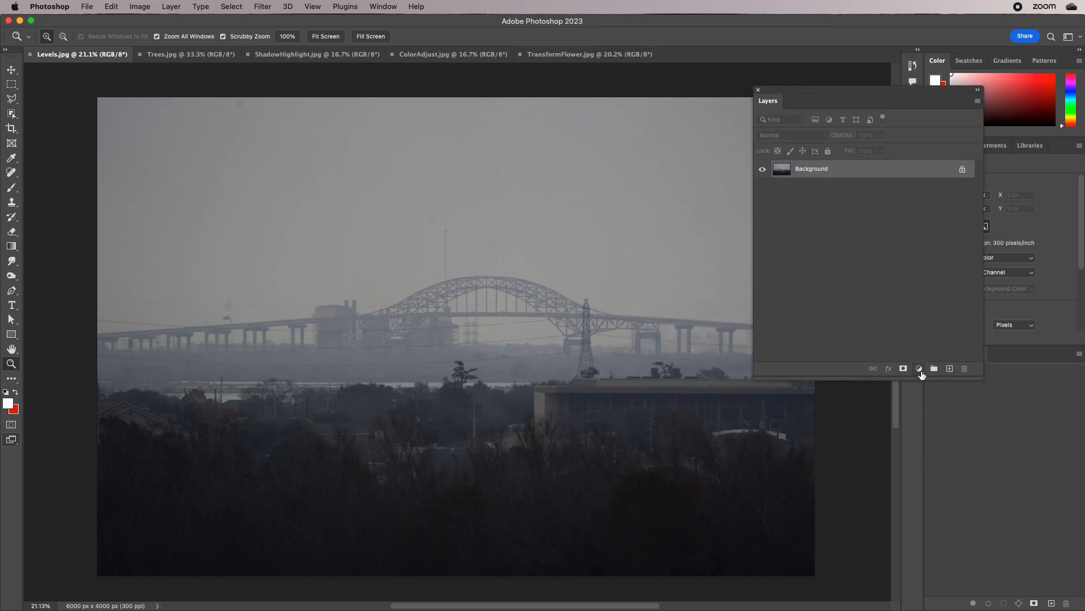
click(920, 369)
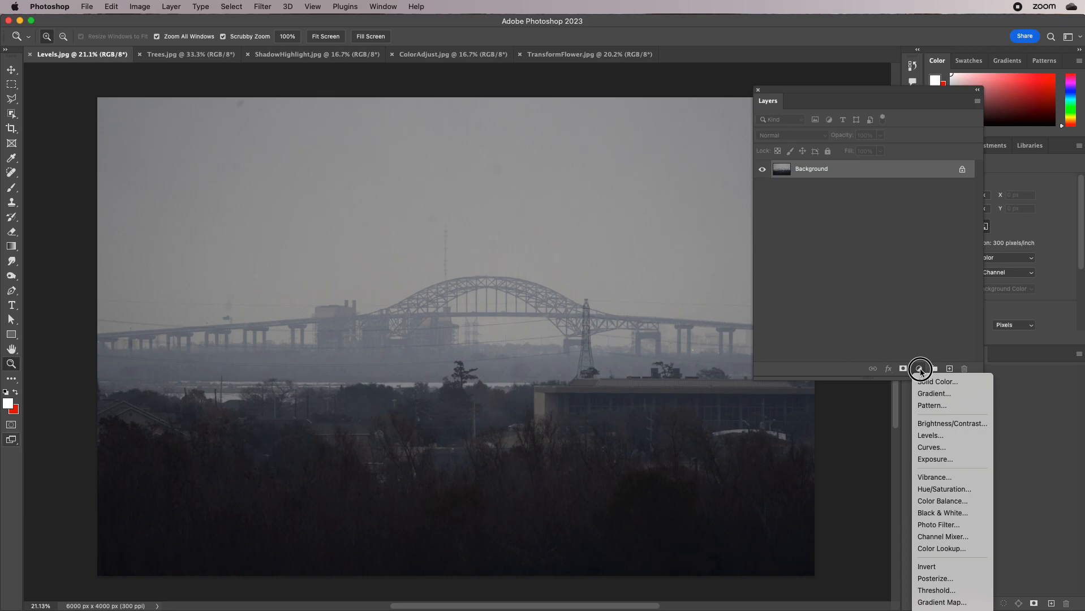
click(935, 424)
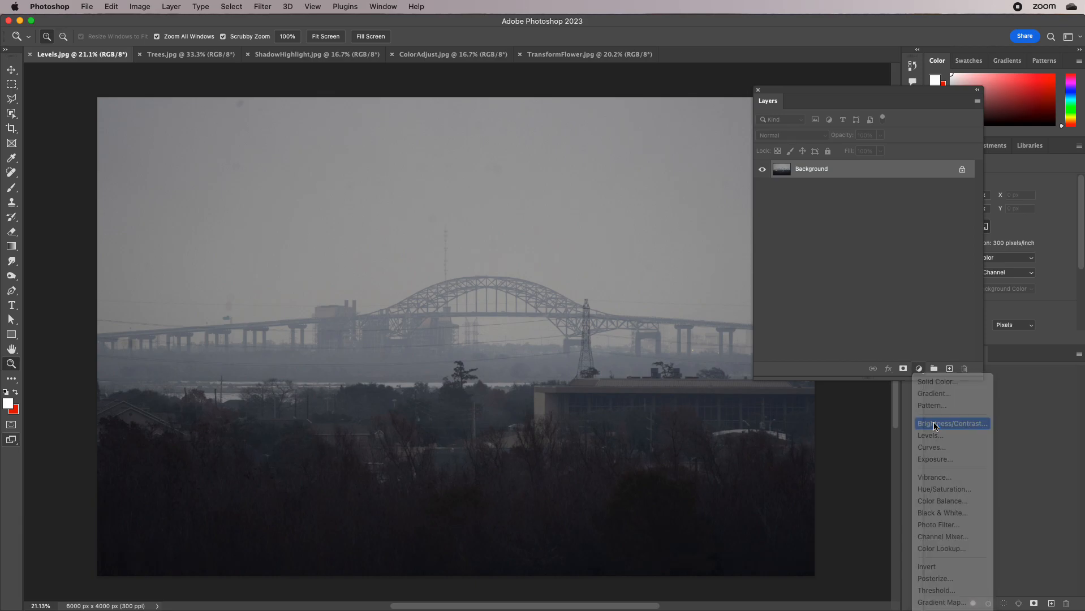
drag(834, 91, 847, 244)
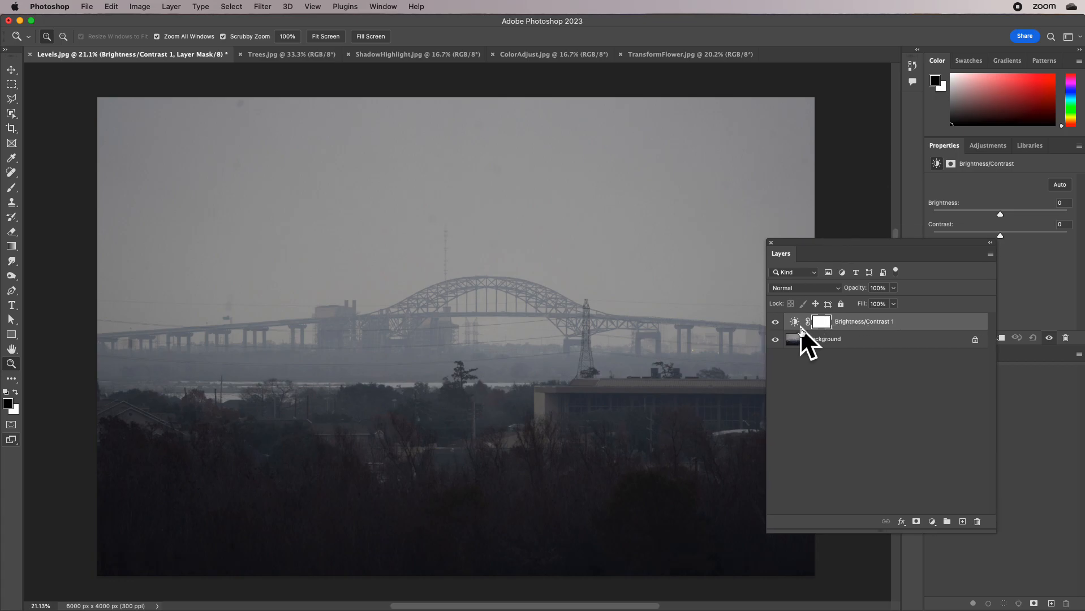
drag(847, 247, 837, 312)
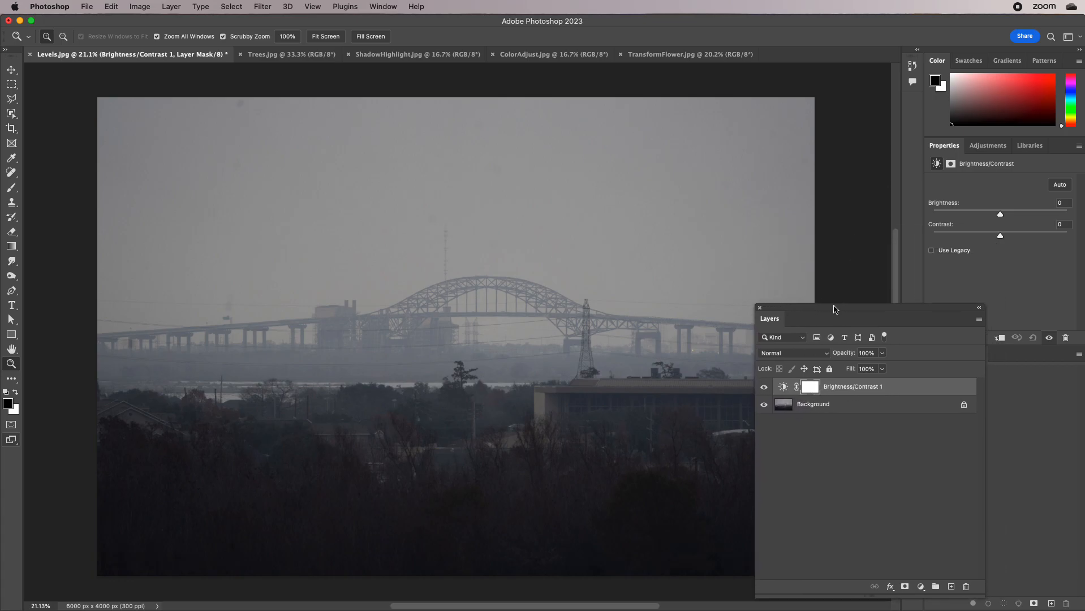
Step: Set the Brightness/Contrast layer to brightness 57 and contrast 44, and readjust its brightness to -16
drag(1000, 216, 1026, 215)
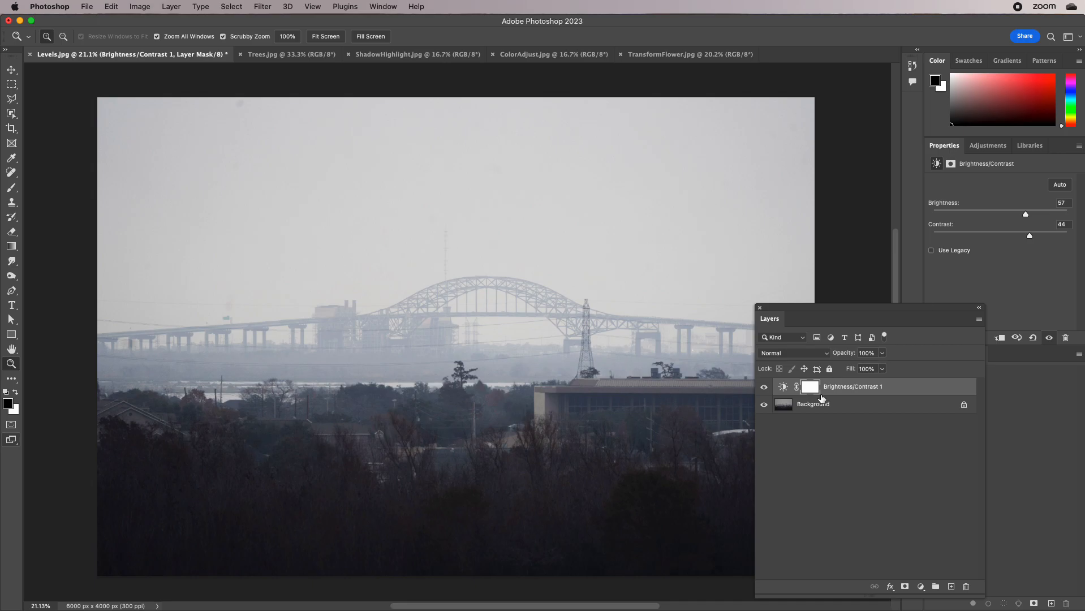
click(802, 407)
click(834, 392)
drag(1027, 216, 993, 215)
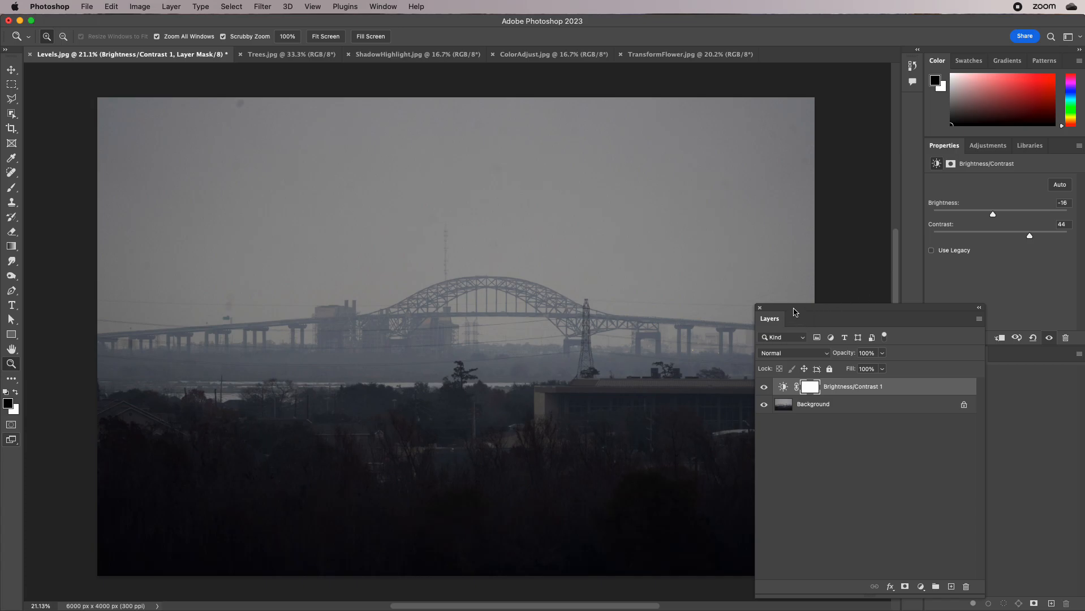
Step: Add a Hue/Saturation adjustment layer above the Brightness/Contrast layer with hue +137 and saturation +57
drag(795, 311, 798, 279)
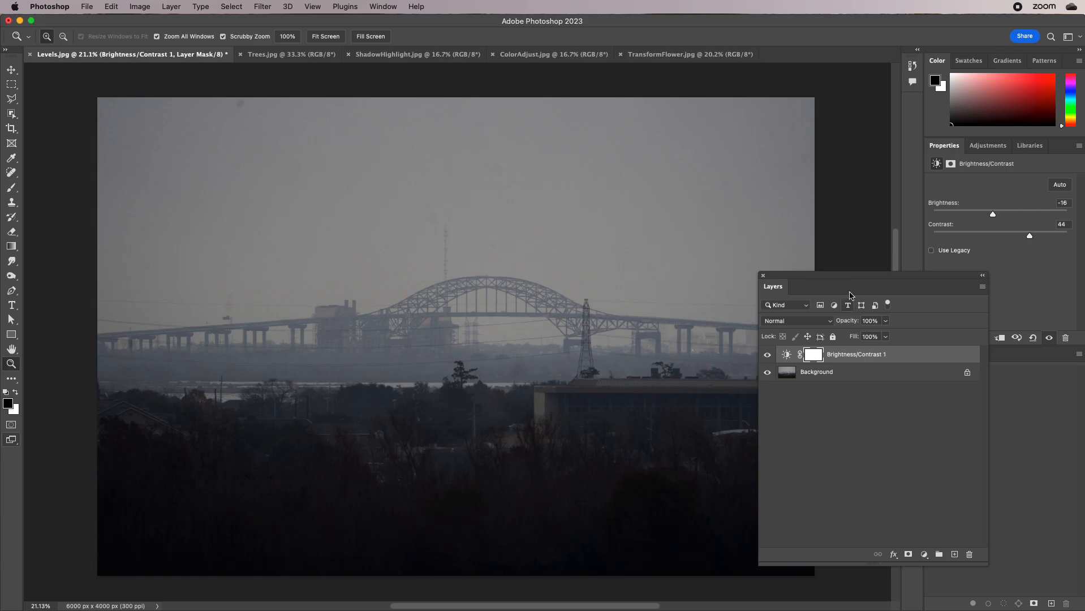
drag(837, 275, 871, 297)
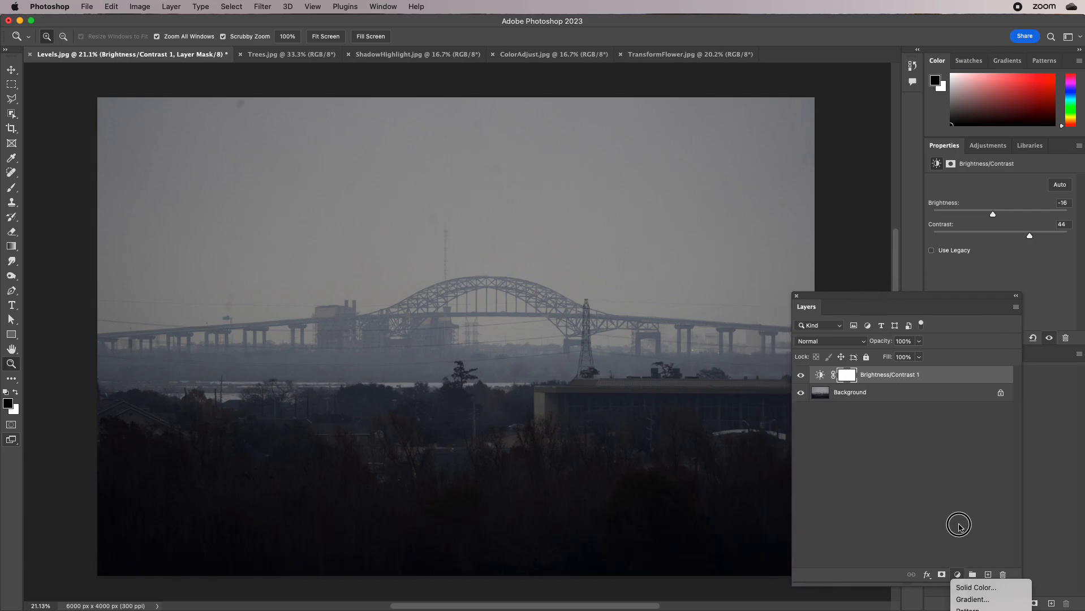
drag(864, 295, 711, 115)
click(805, 395)
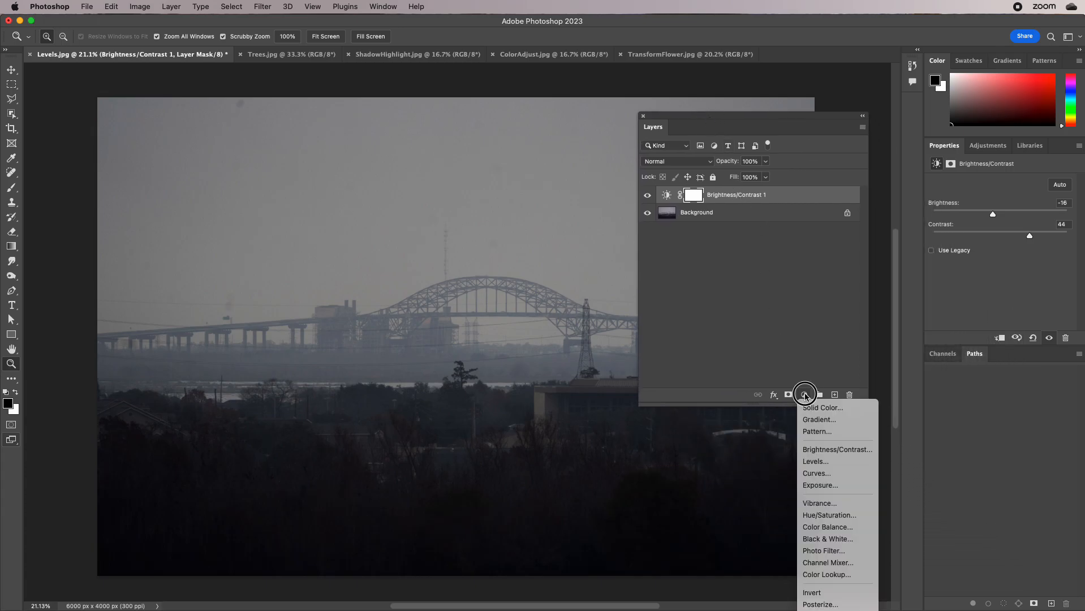
click(823, 516)
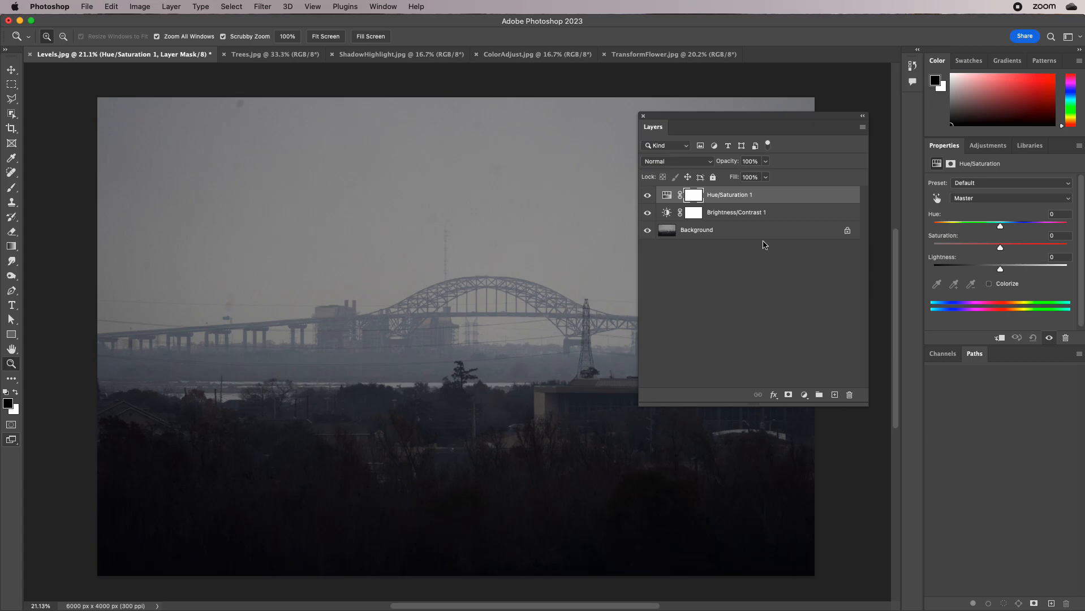
drag(1000, 226, 1056, 226)
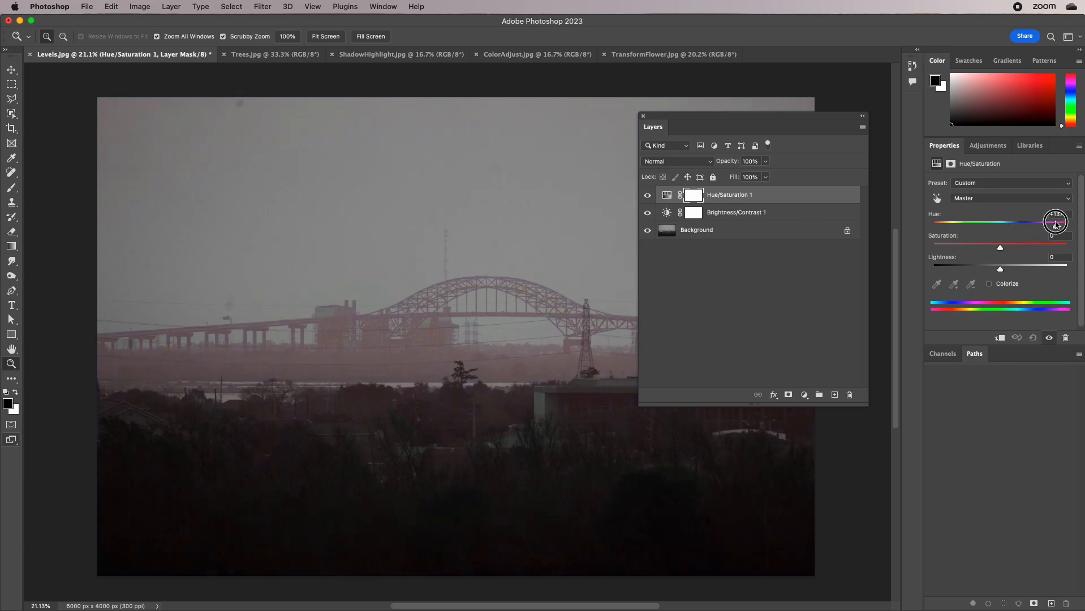
drag(1001, 252, 1036, 247)
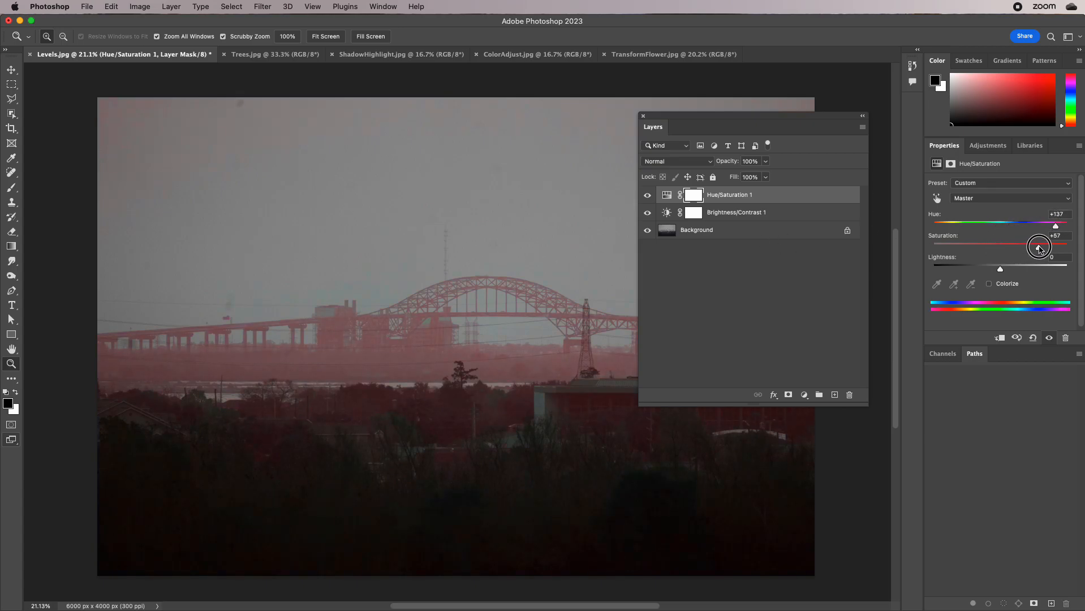
Step: Toggle the visibility of the Brightness/Contrast and Hue/Saturation layers to compare their effects on the photo
click(749, 263)
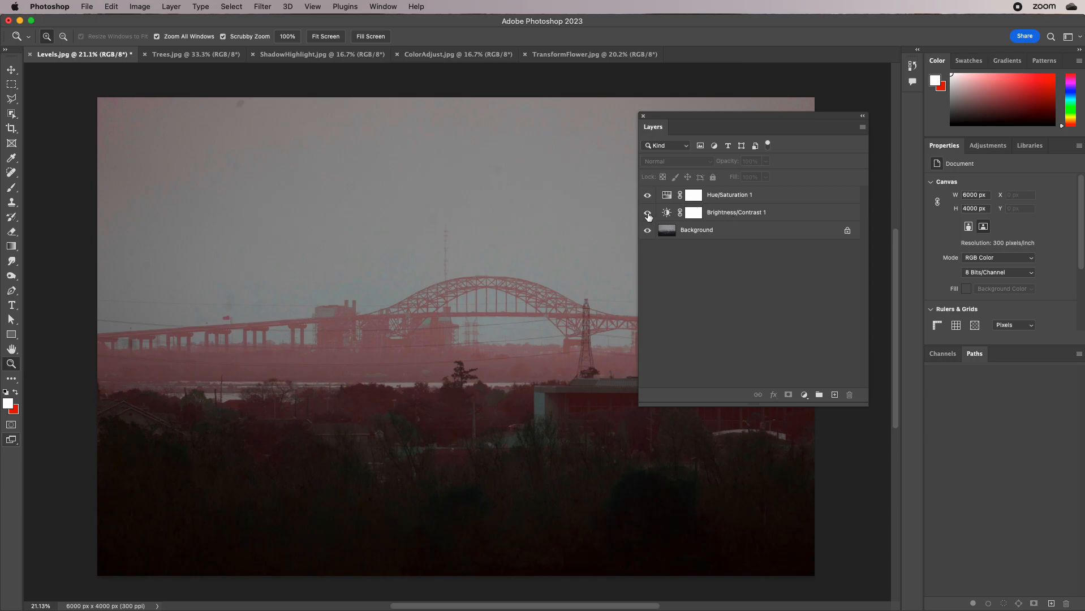
click(648, 213)
click(648, 196)
Step: Change the Hue/Saturation layer to saturation +46 and hue -122, and move the Brightness/Contrast layer above it
click(736, 201)
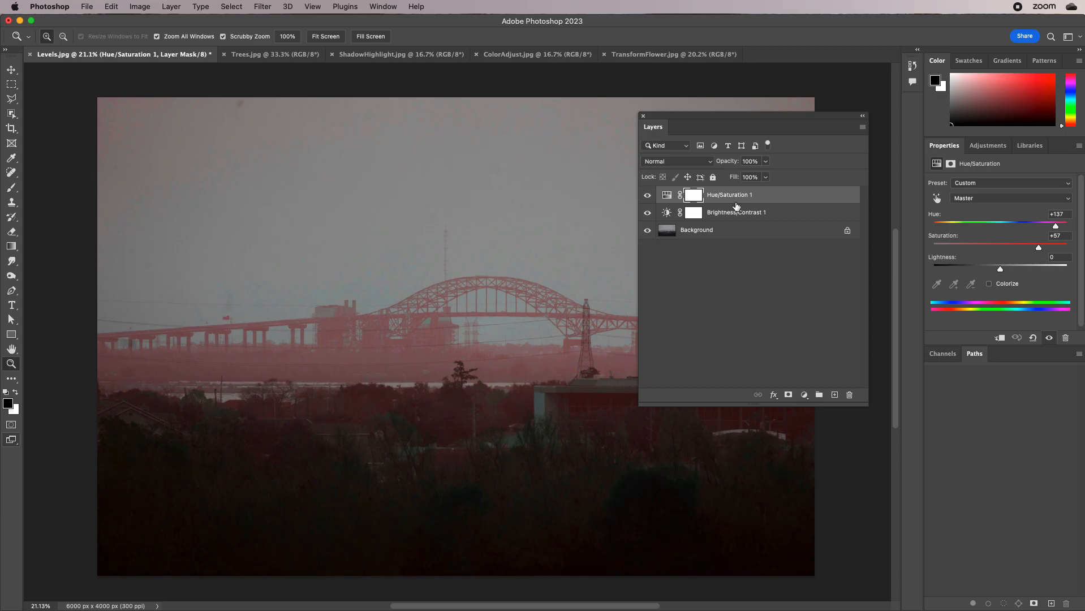
drag(1040, 249, 950, 228)
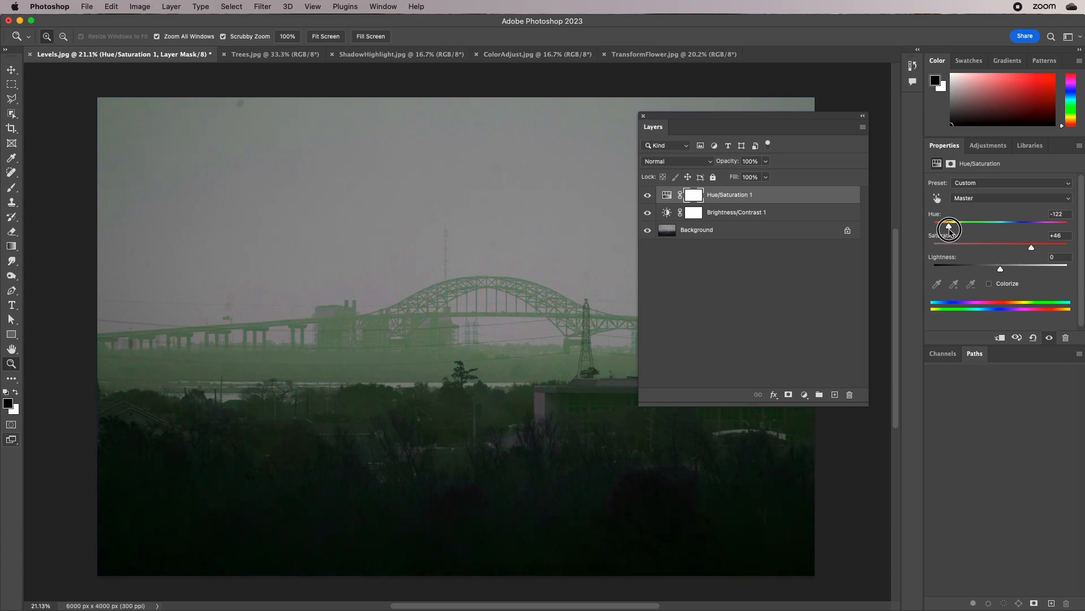
drag(733, 214, 734, 195)
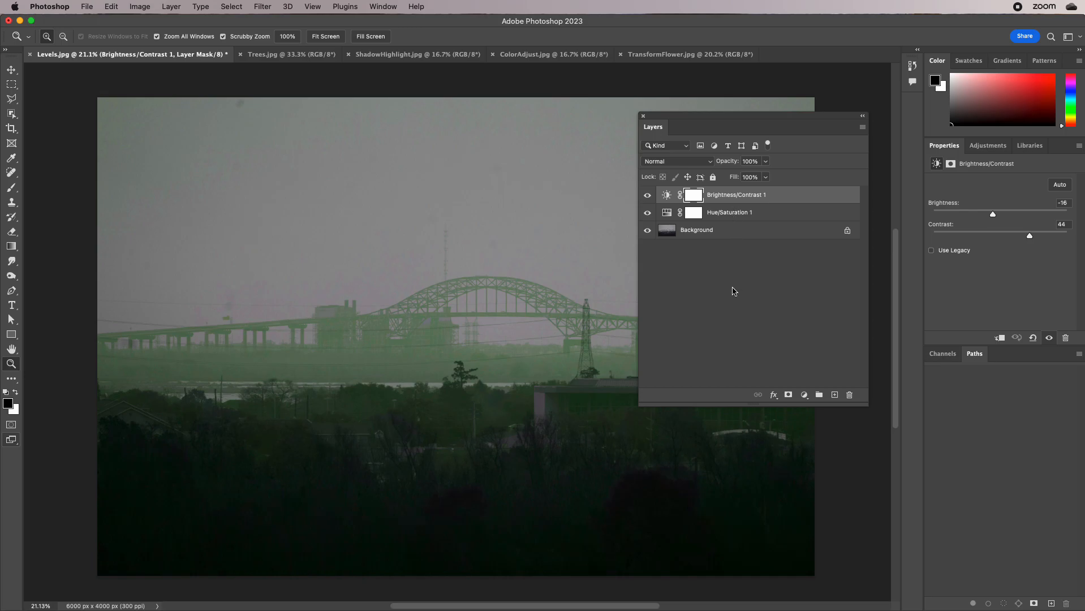
click(136, 9)
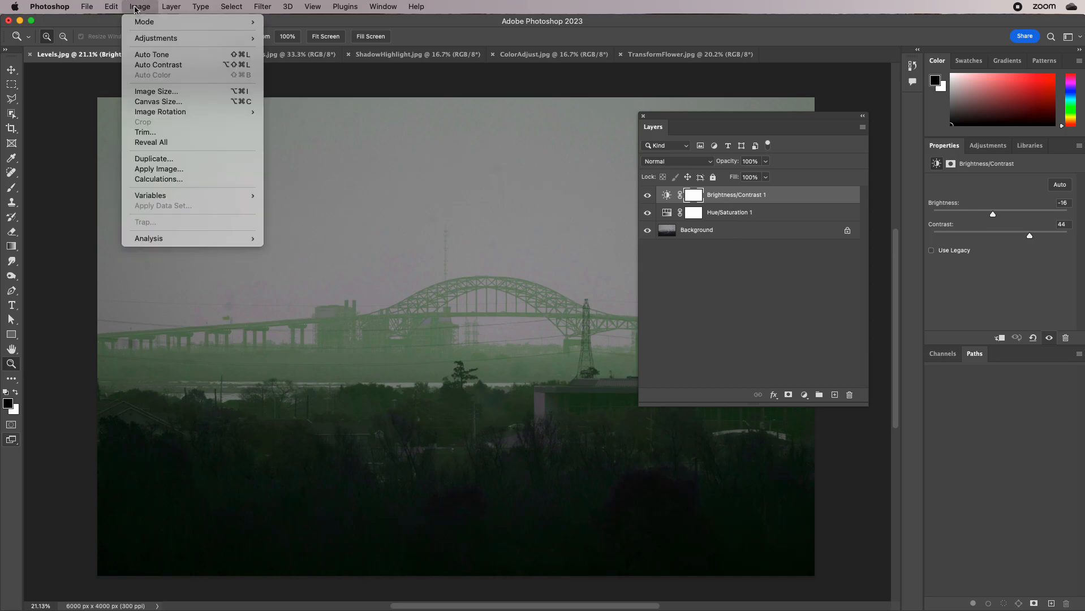
mouse_move(141, 29)
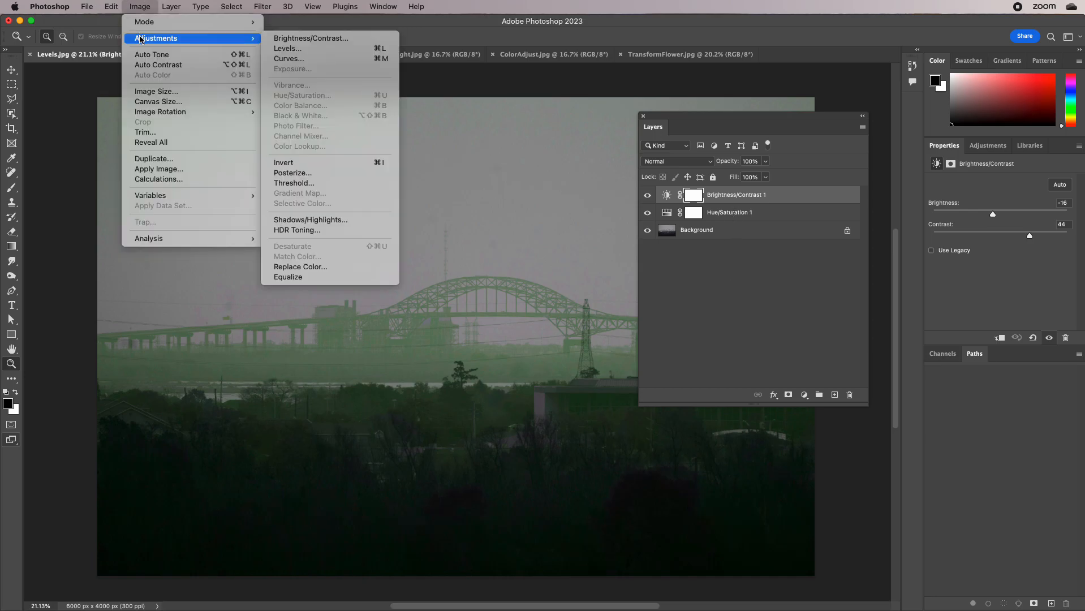
click(806, 286)
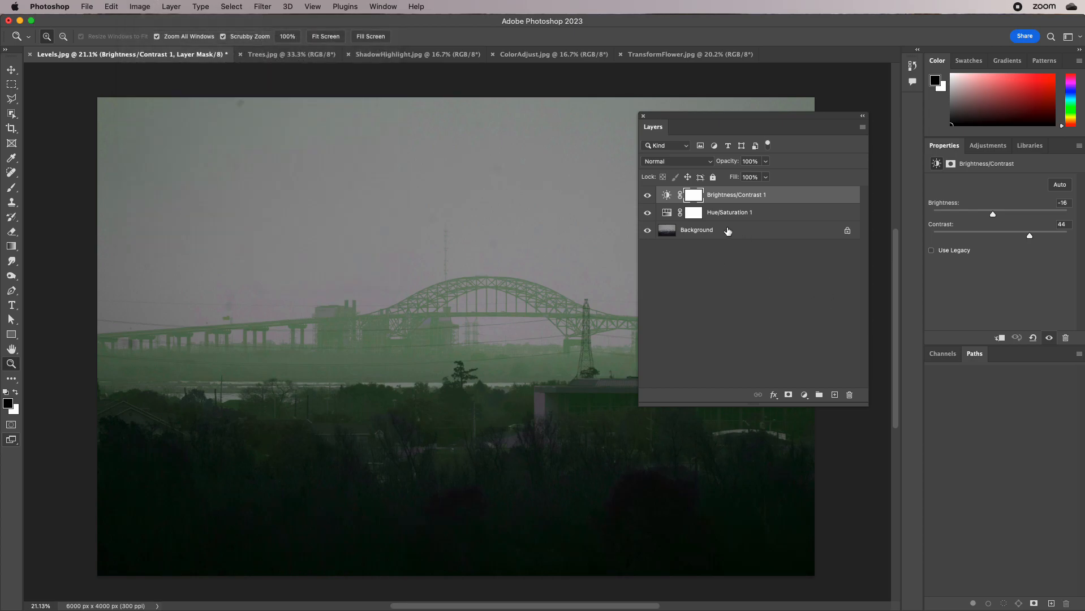
Step: Hide the Brightness/Contrast and Hue/Saturation adjustment layers to view the untouched bridge photo
click(647, 196)
click(647, 213)
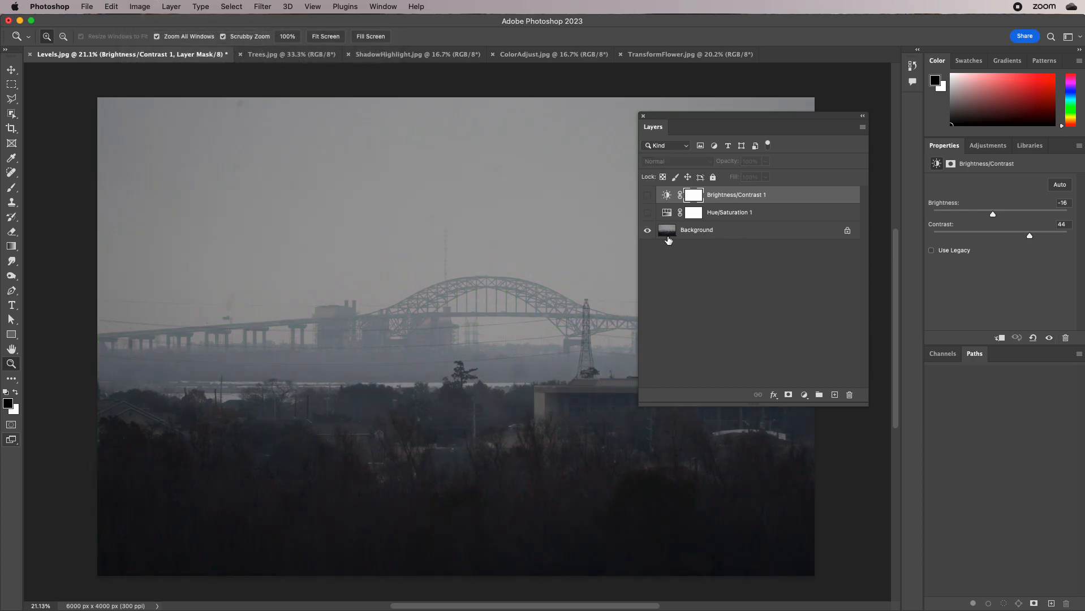
click(85, 8)
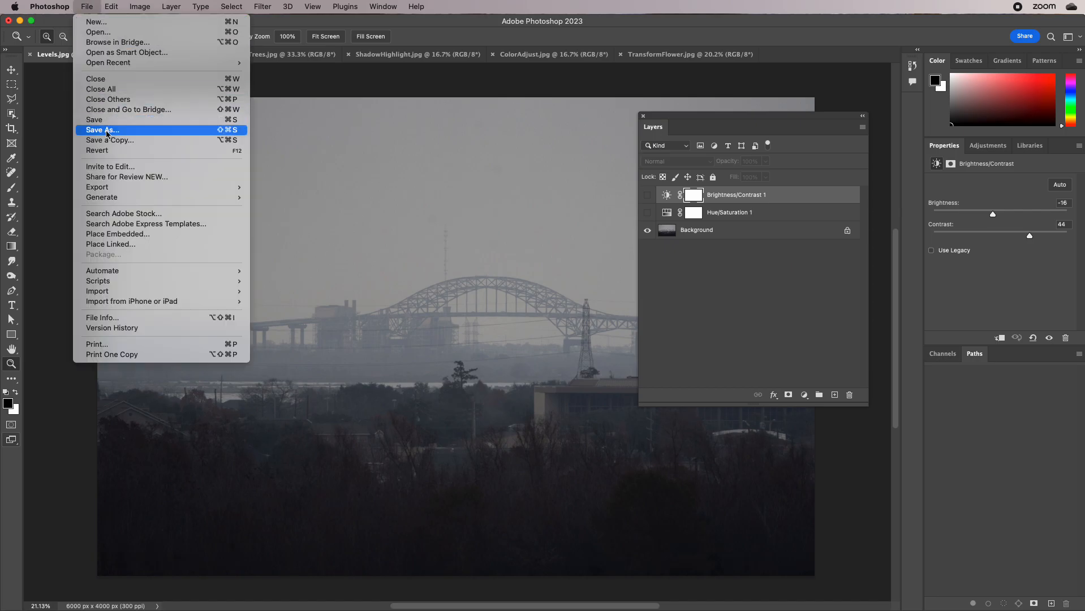
click(677, 274)
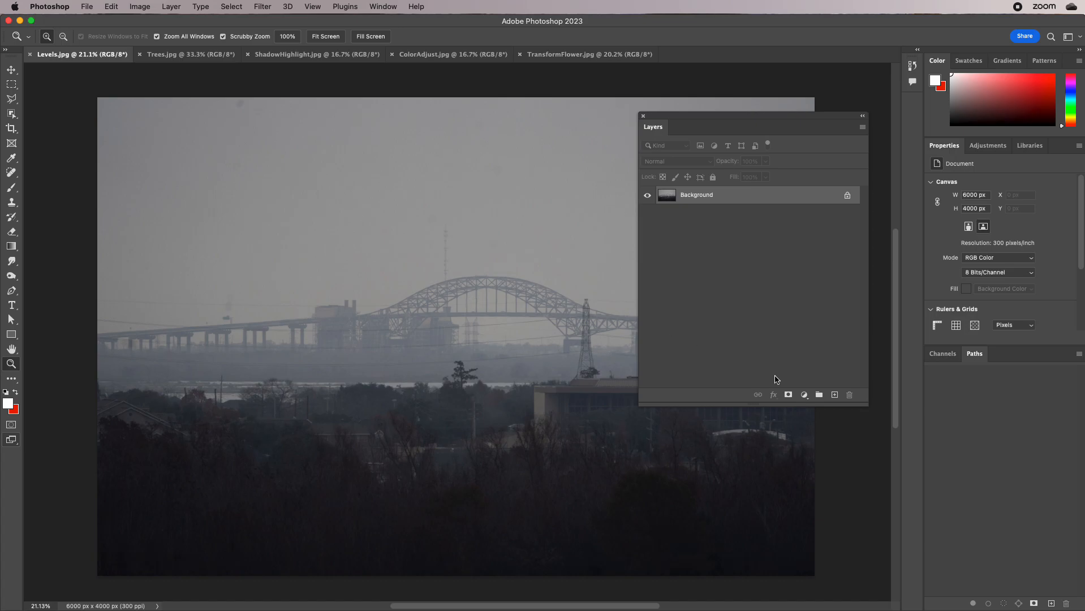
Step: Add a Levels adjustment layer to the bridge photo, try white input levels of 179, 171 and 120, and set it to 168
click(805, 394)
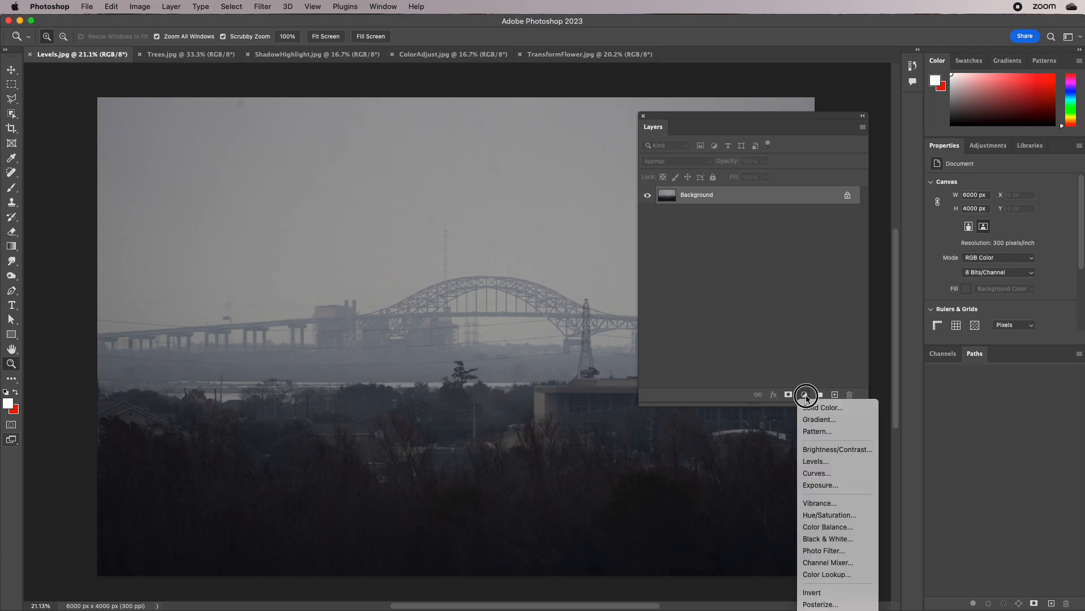
click(815, 462)
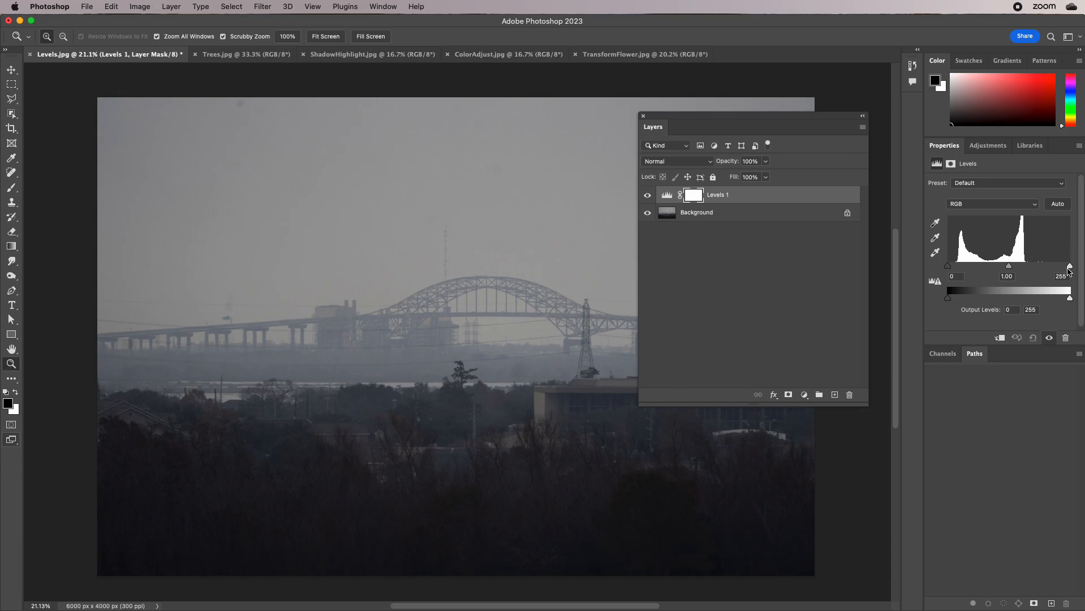
drag(1070, 268, 1034, 267)
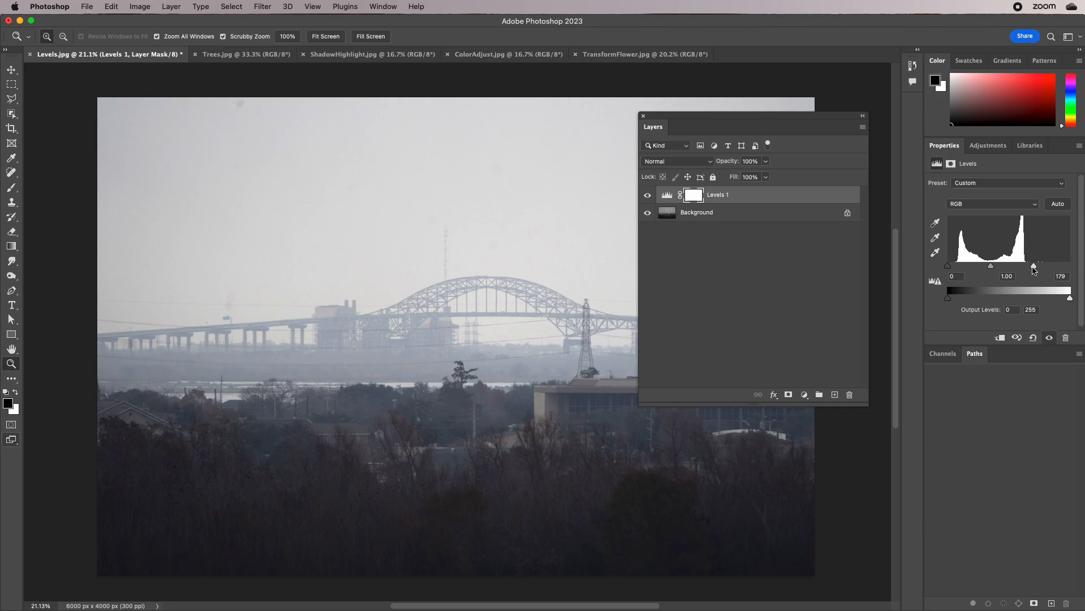
drag(1034, 266, 1030, 267)
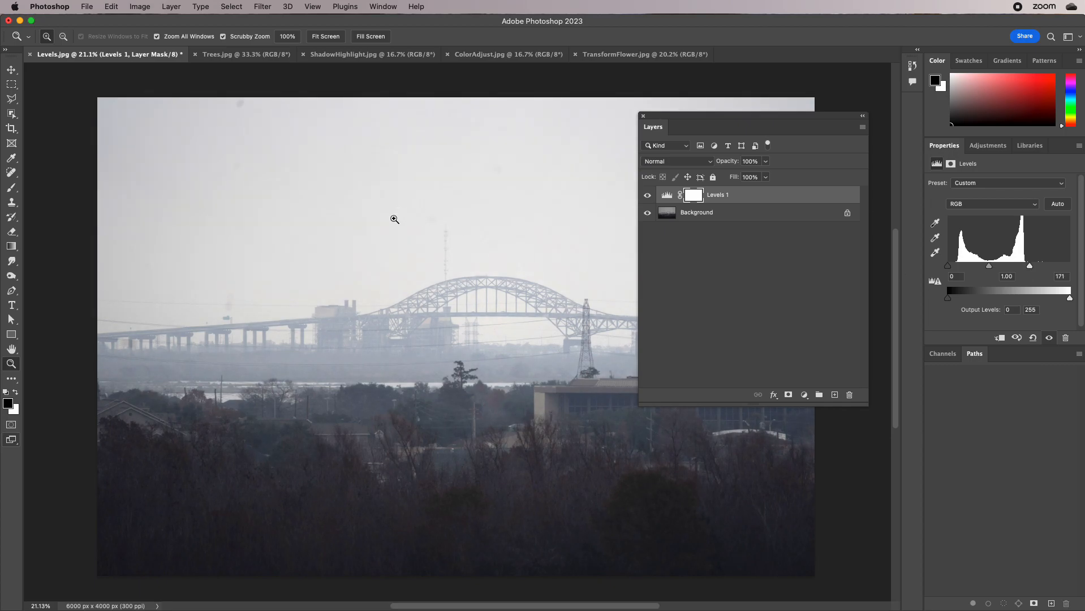
drag(1030, 266, 1006, 267)
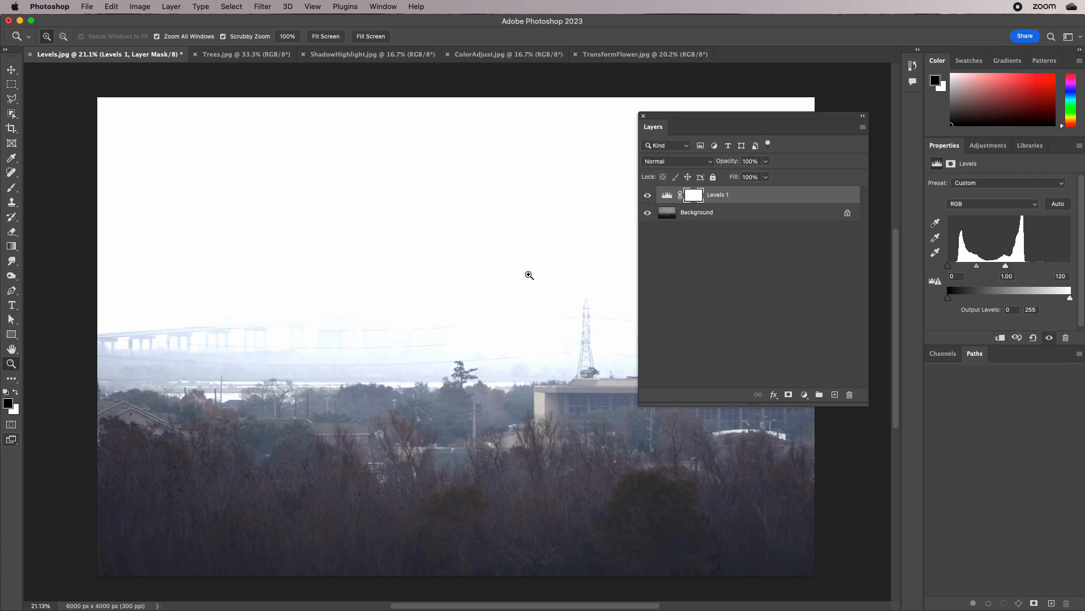
drag(1005, 267, 1028, 266)
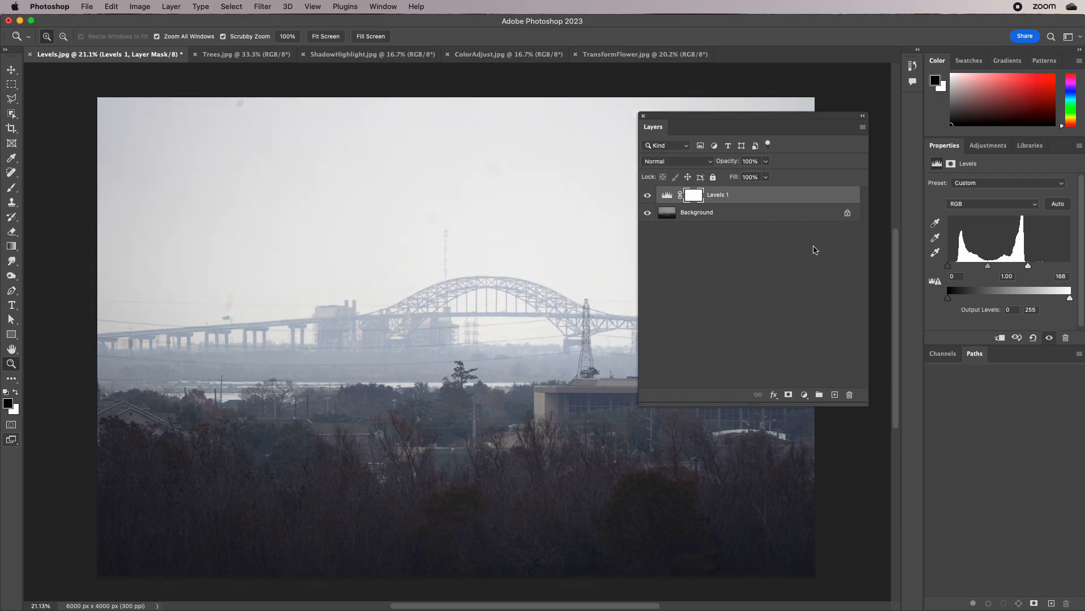
Step: Set the bridge photo's Levels inputs to black 14, midtone 1.52 and white 169
drag(1029, 268, 1029, 267)
drag(949, 267, 955, 267)
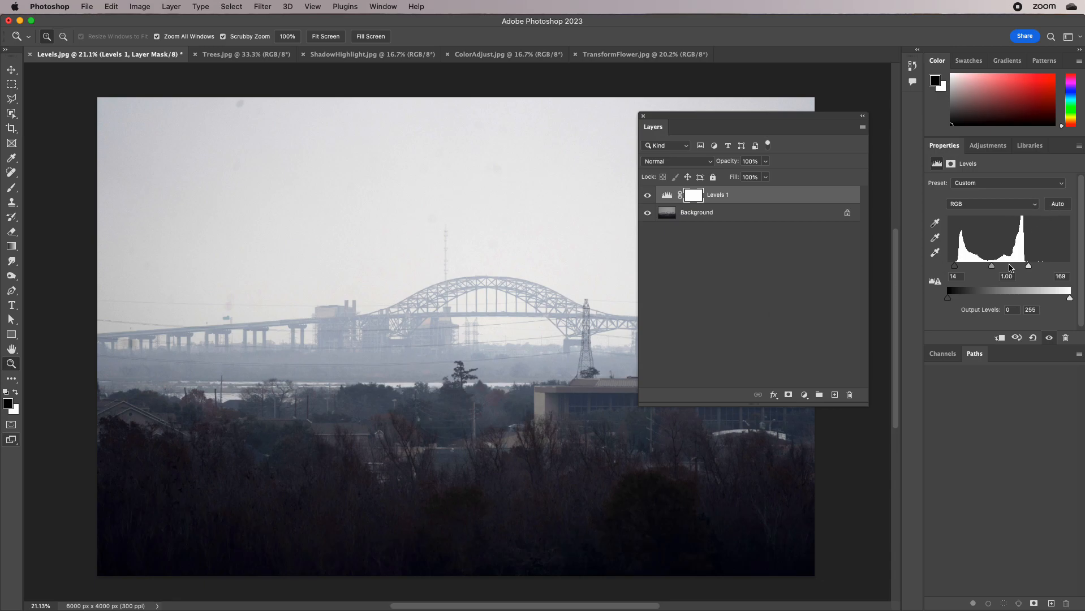
drag(995, 269, 980, 271)
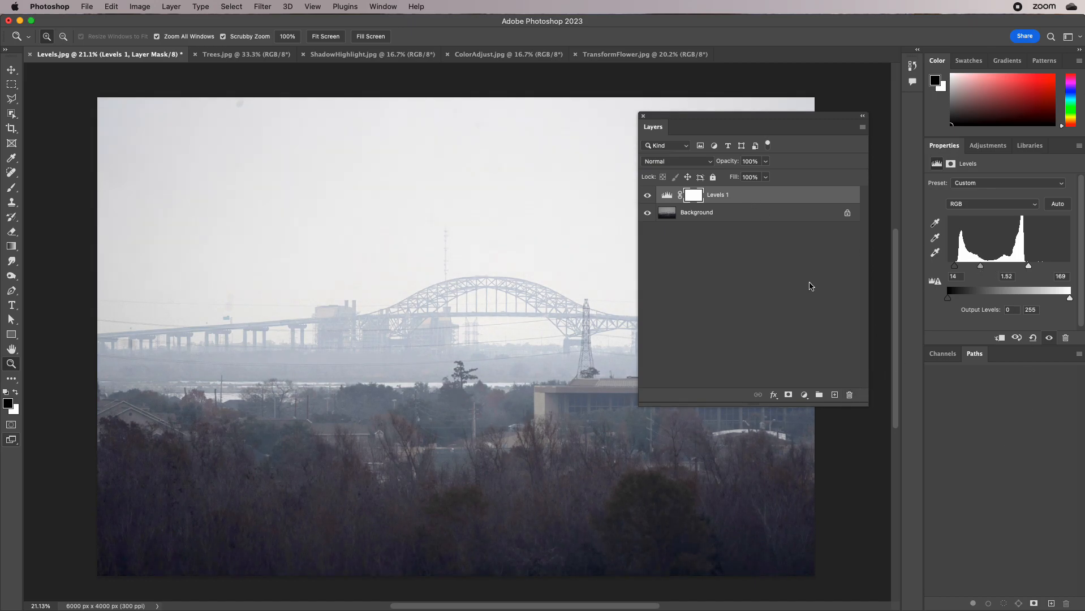
Step: Toggle the Levels layer off and on to compare the bridge photo, and move the Layers panel off the image
click(647, 195)
click(647, 196)
drag(662, 122, 735, 183)
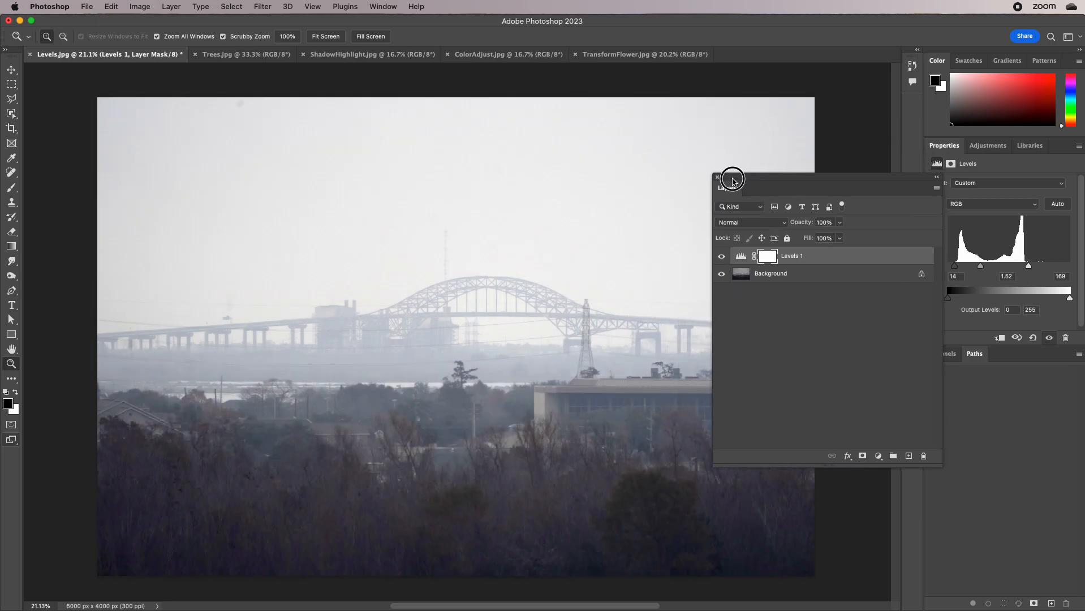
Step: Add a Levels adjustment layer to the fish photo ColorAdjust.jpg and apply its automatic correction
click(474, 57)
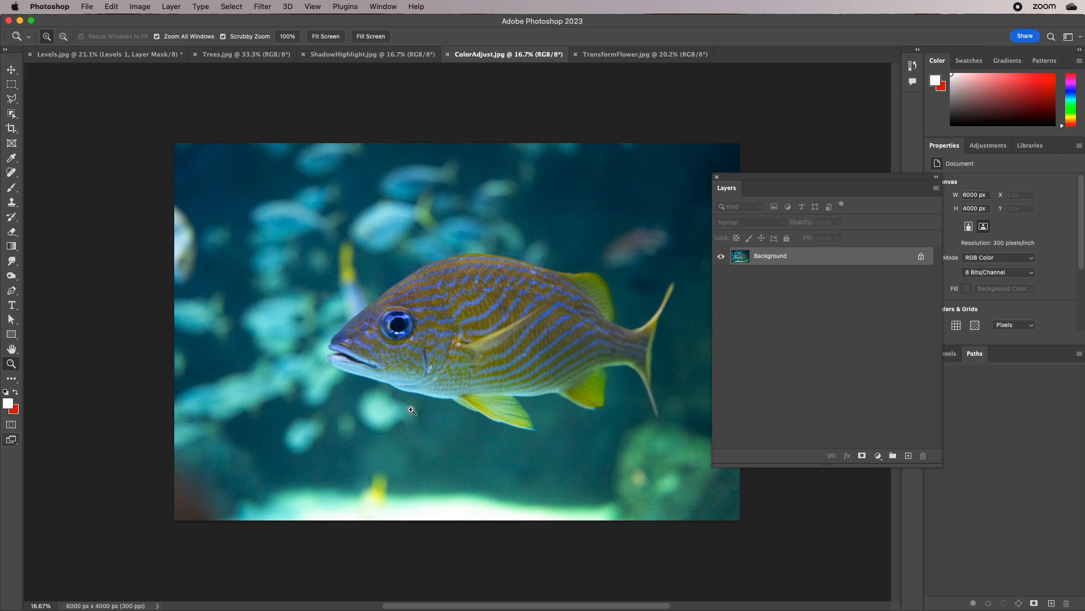
drag(417, 390, 439, 397)
drag(482, 362, 489, 391)
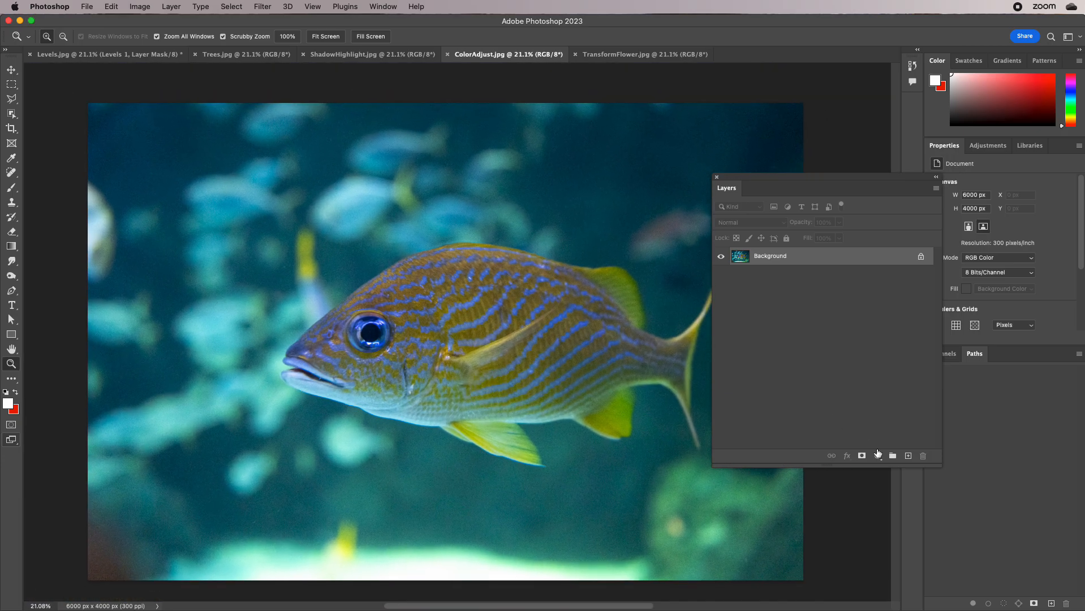
click(878, 456)
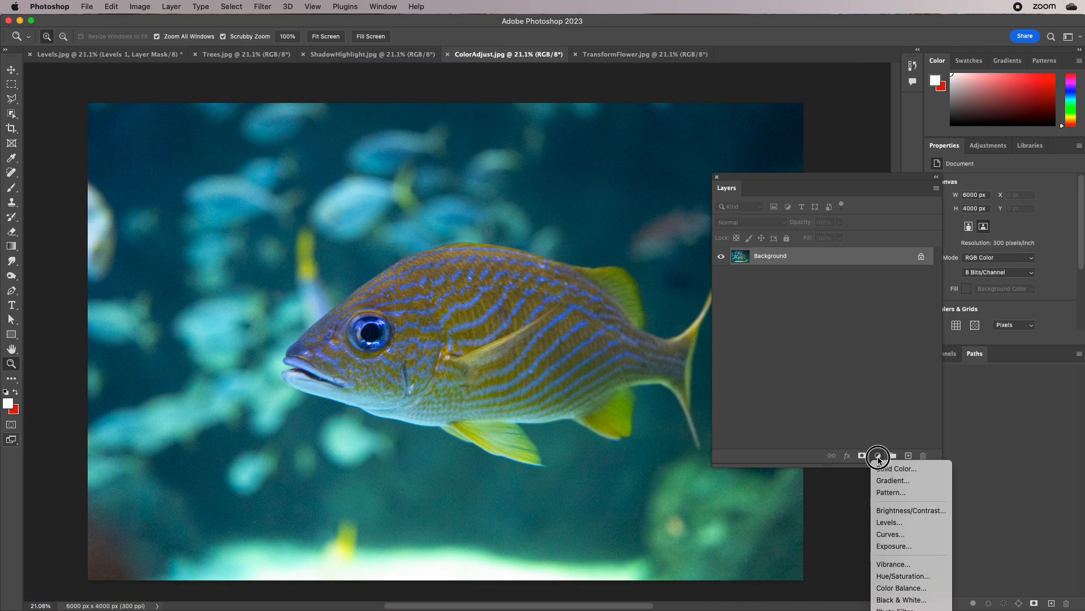
click(894, 522)
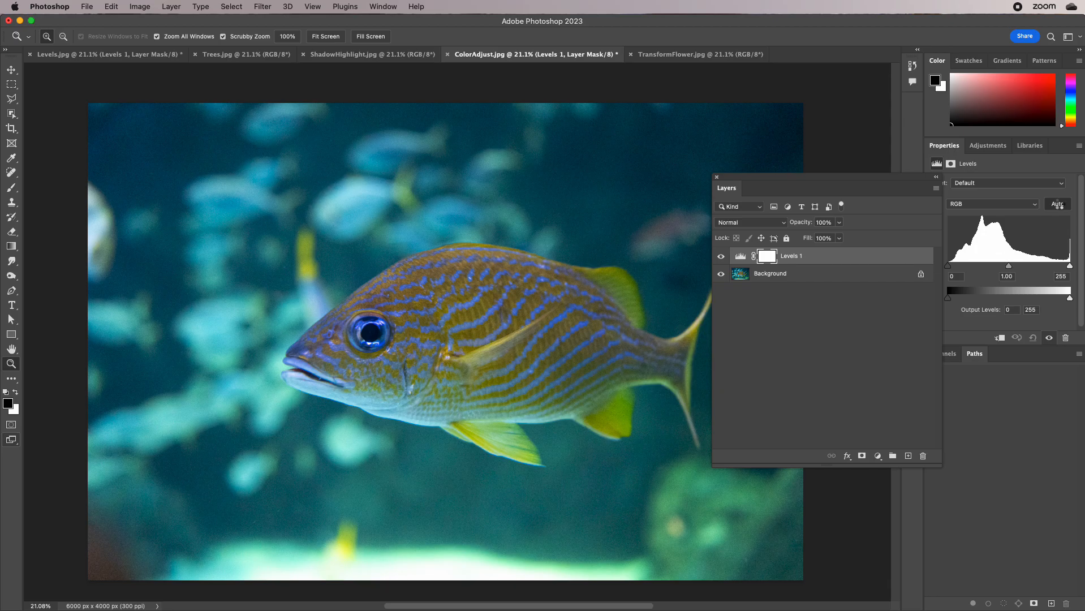
click(1058, 204)
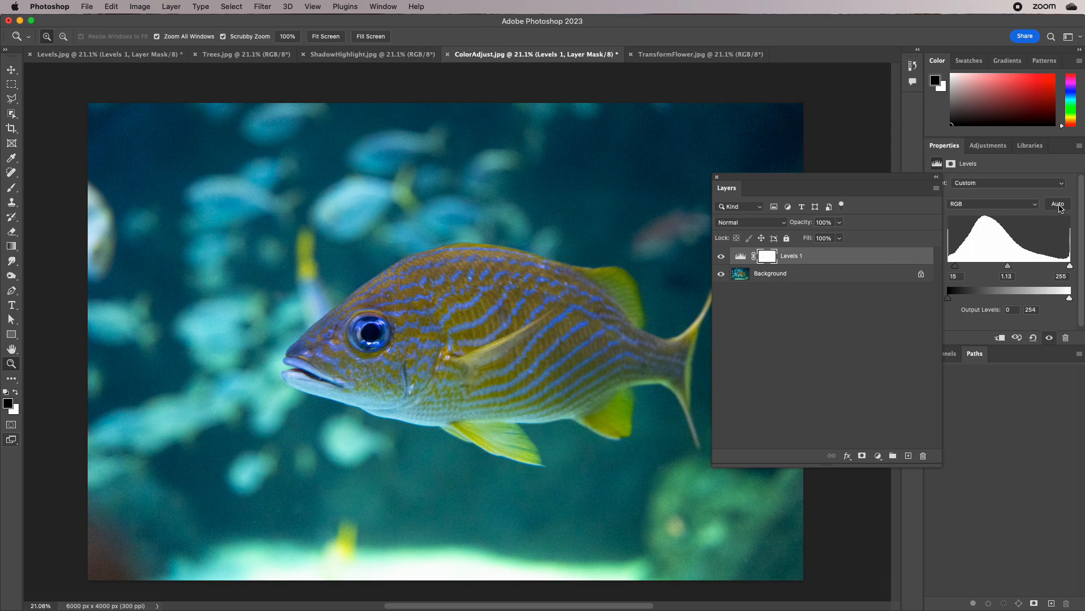
drag(888, 187, 846, 148)
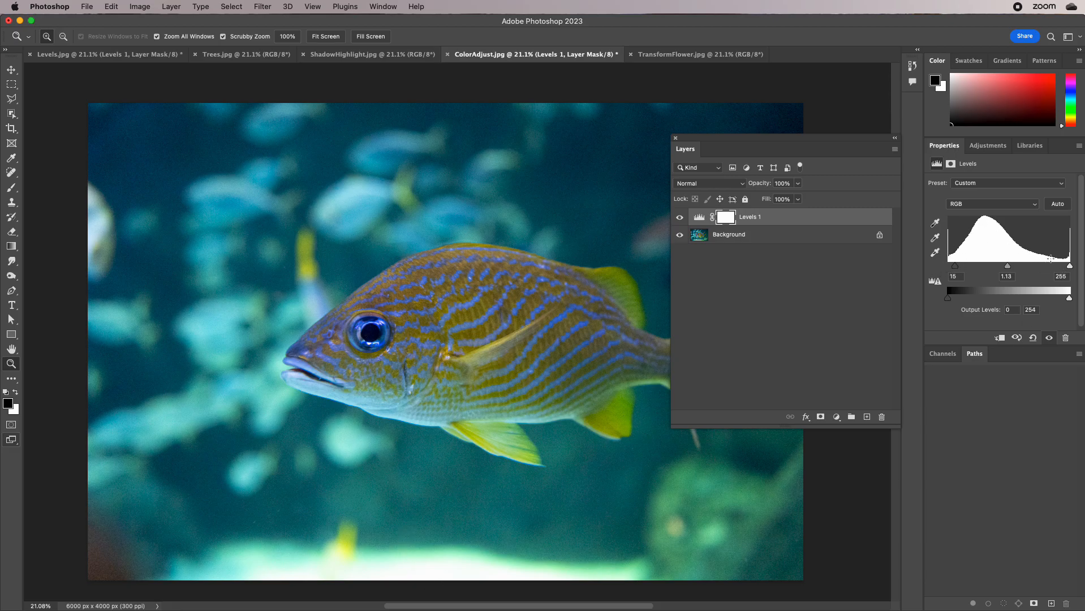
Step: Set the white input level of the Levels layer's Red channel to 200
click(987, 206)
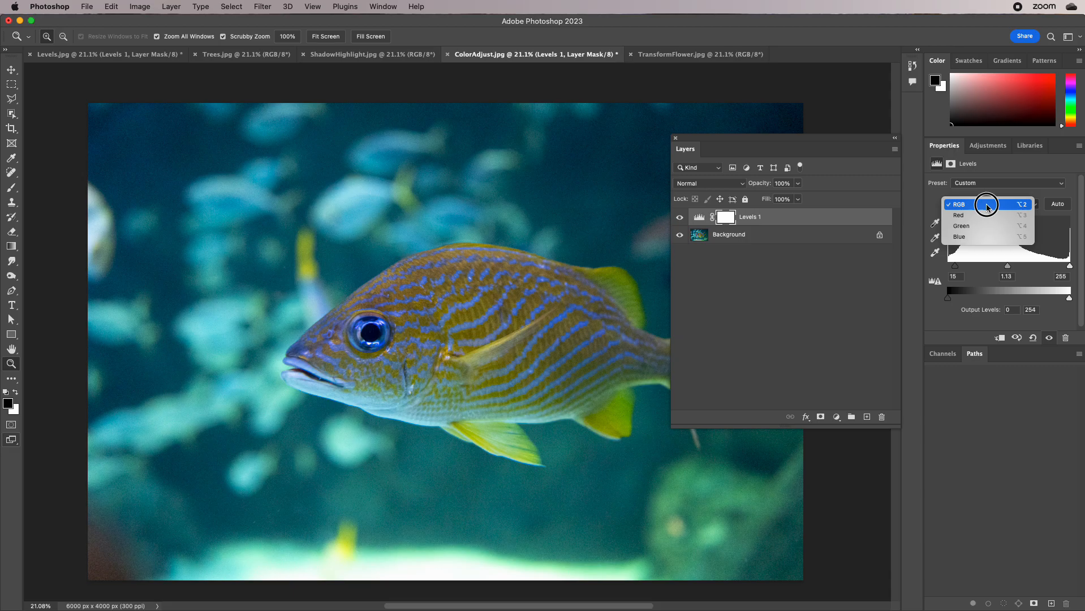
click(988, 216)
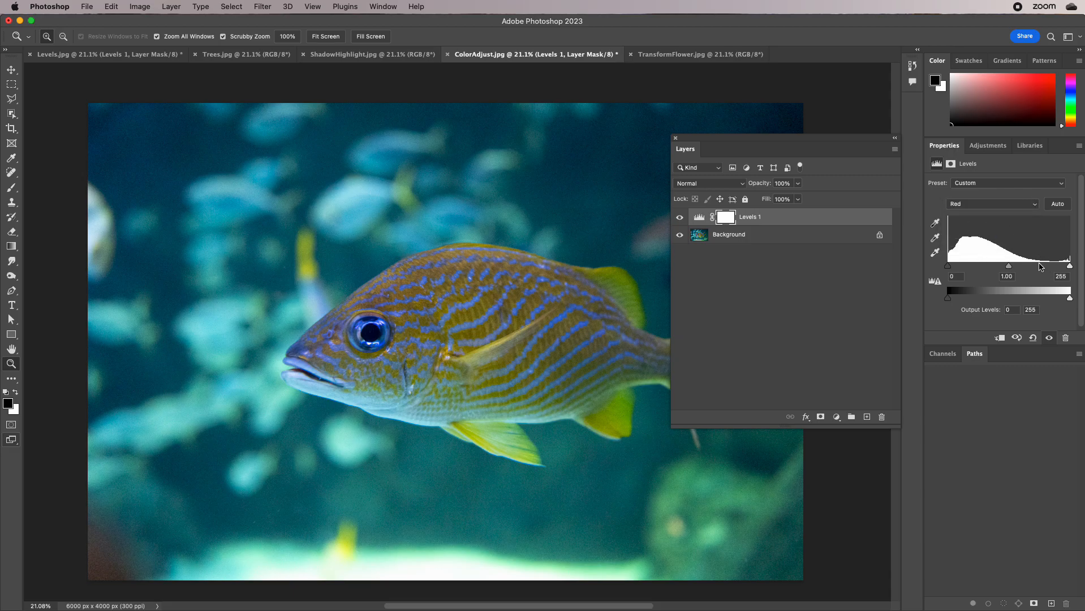
drag(1072, 268, 1043, 268)
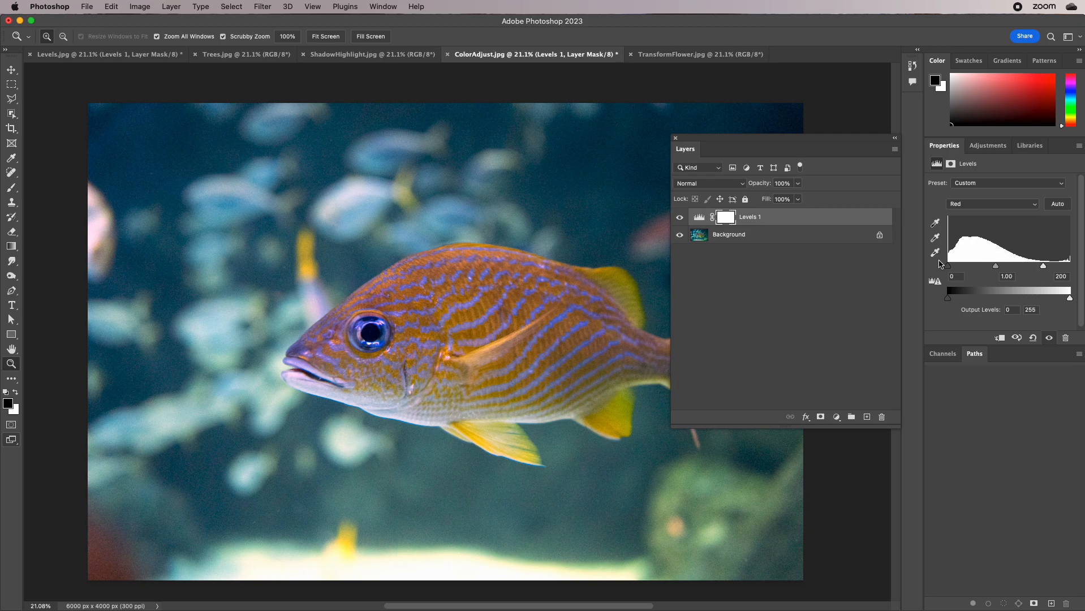
drag(996, 267, 997, 268)
Step: Adjust the Green channel's input levels and raise the Blue channel's black input level in the fish photo's Levels layer
click(1007, 206)
click(1005, 215)
drag(948, 265, 957, 266)
drag(1069, 266, 1014, 268)
click(995, 204)
click(991, 216)
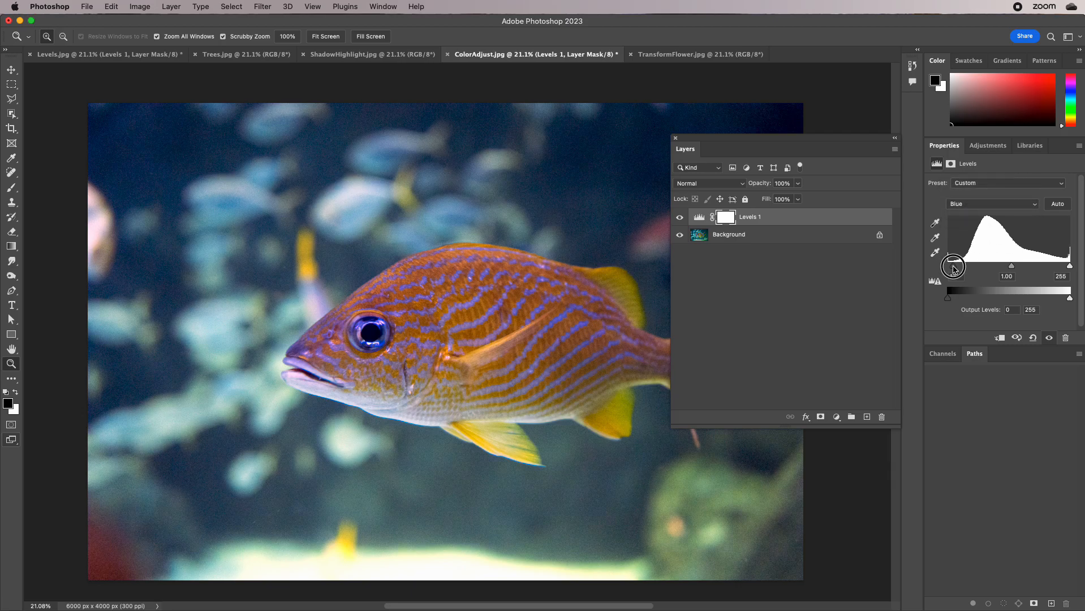
click(732, 274)
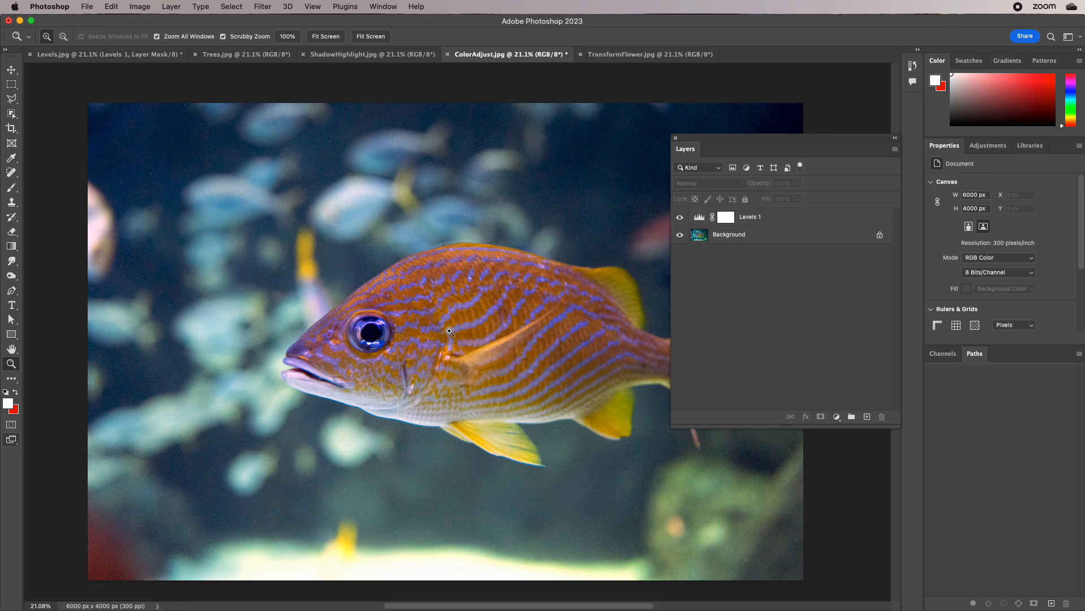
Step: Toggle the fish photo's Levels layer to compare before and after, and leave the layer hidden
click(681, 218)
click(681, 218)
click(680, 218)
click(681, 219)
click(756, 220)
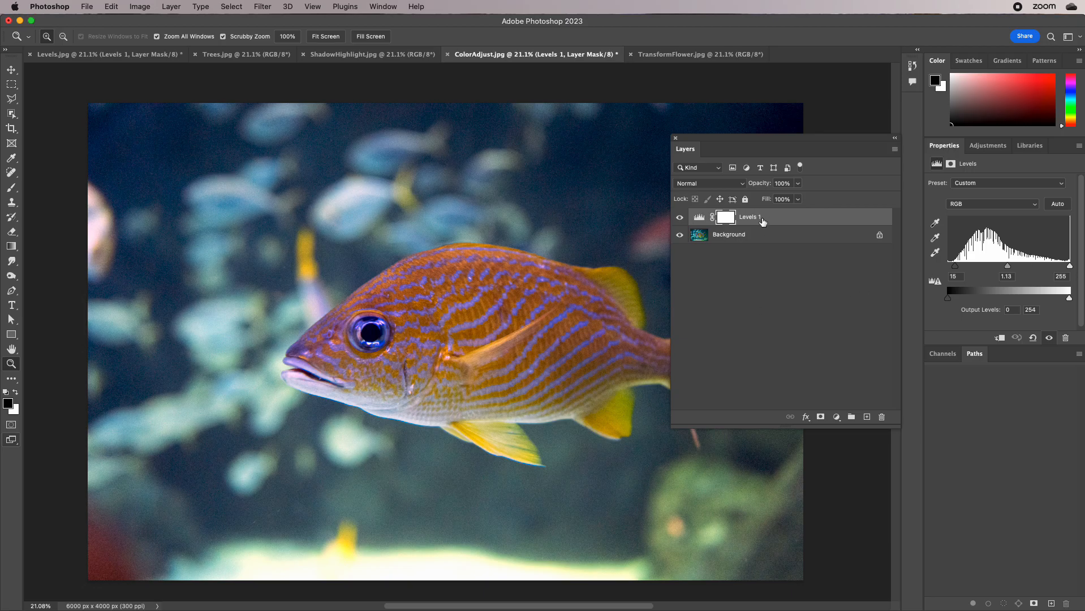
click(680, 217)
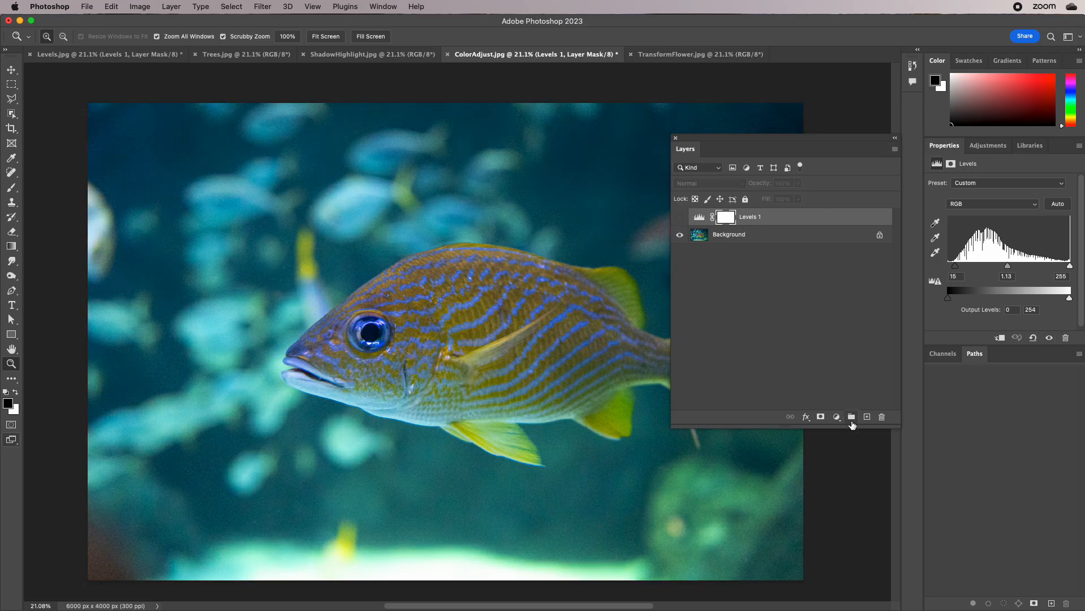
Step: Add a Color Balance adjustment layer to the fish photo and delete the hidden Levels layer
click(837, 417)
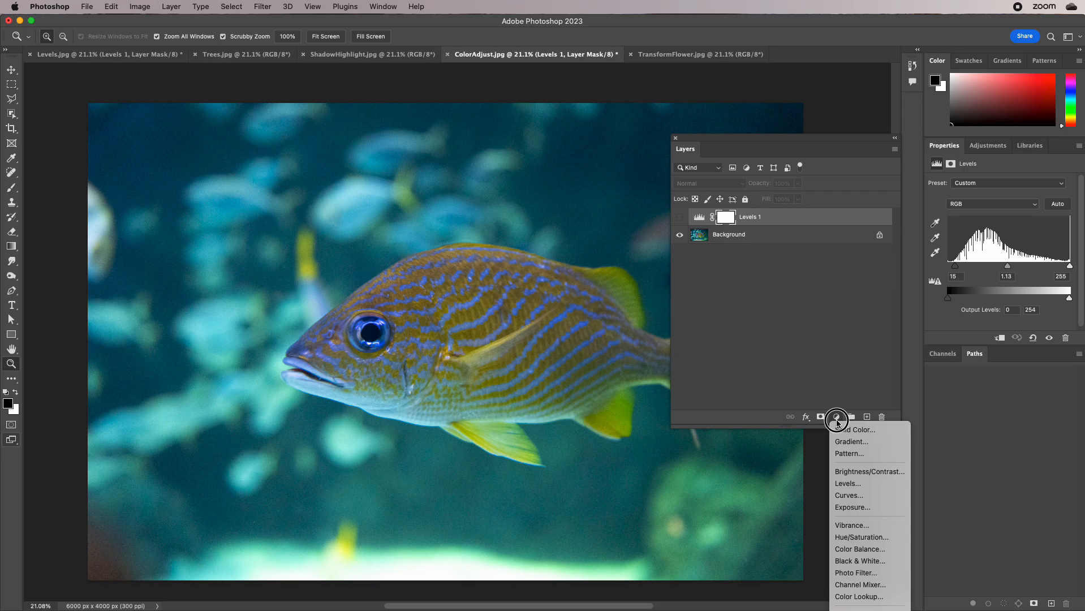
click(859, 548)
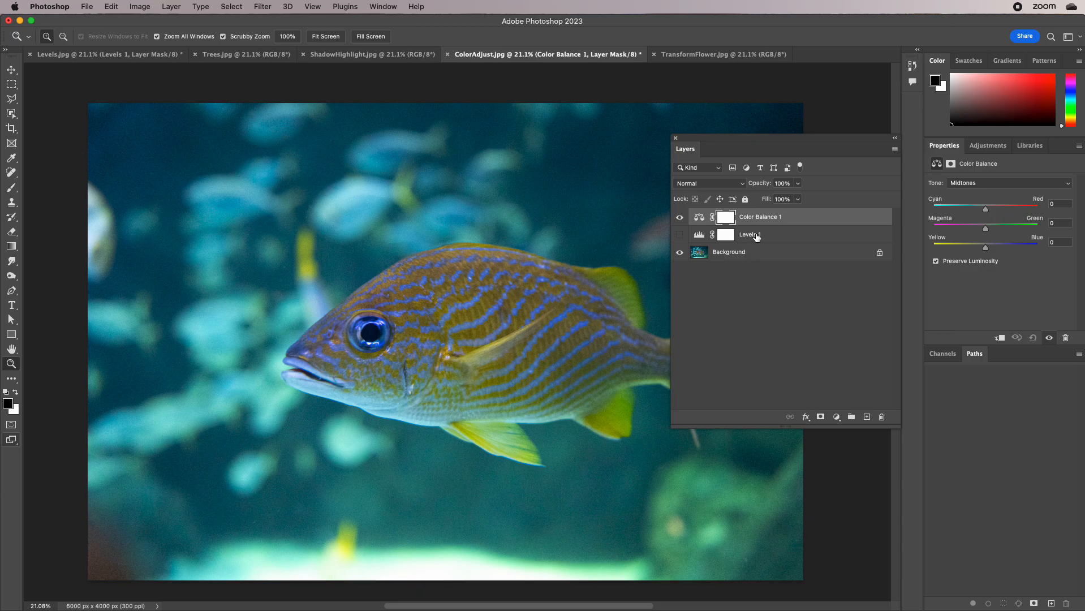
drag(746, 237, 882, 416)
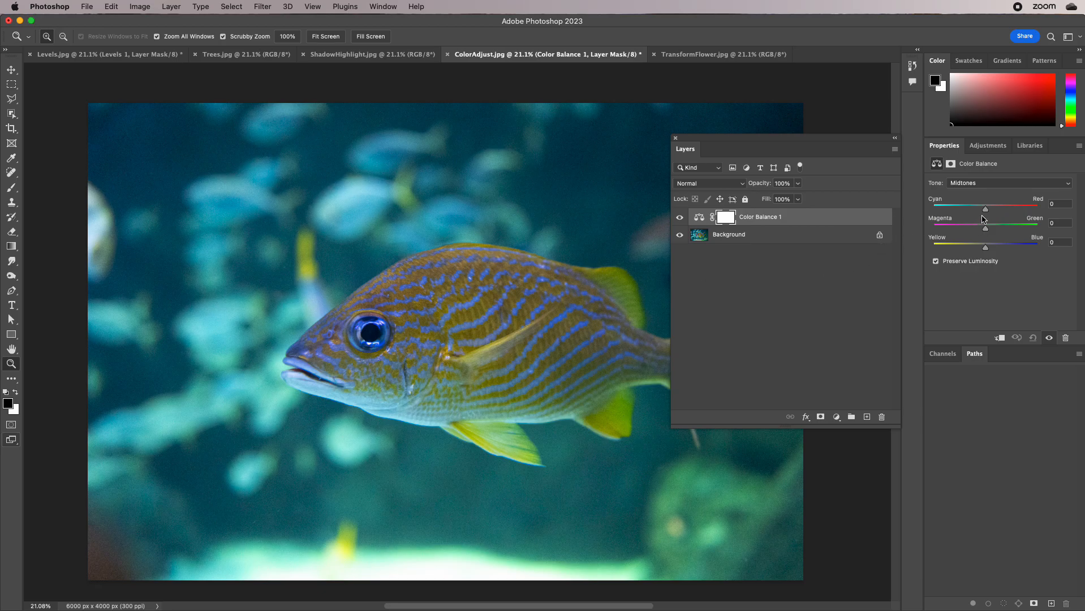
Step: Set the Color Balance midtones to cyan-red +18 and magenta-green -14, and the highlights to +11 and -10
drag(986, 212, 978, 229)
click(975, 184)
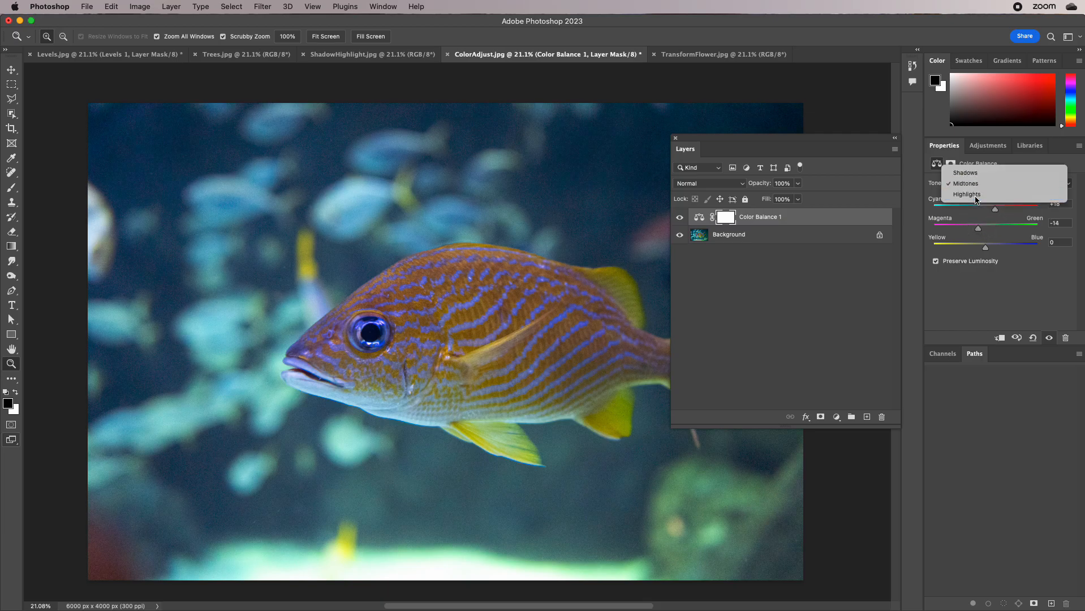
click(975, 195)
drag(986, 228, 982, 229)
Step: Set the Color Balance shadows to cyan-red +14 and magenta-green -8, and deselect the layer
click(982, 184)
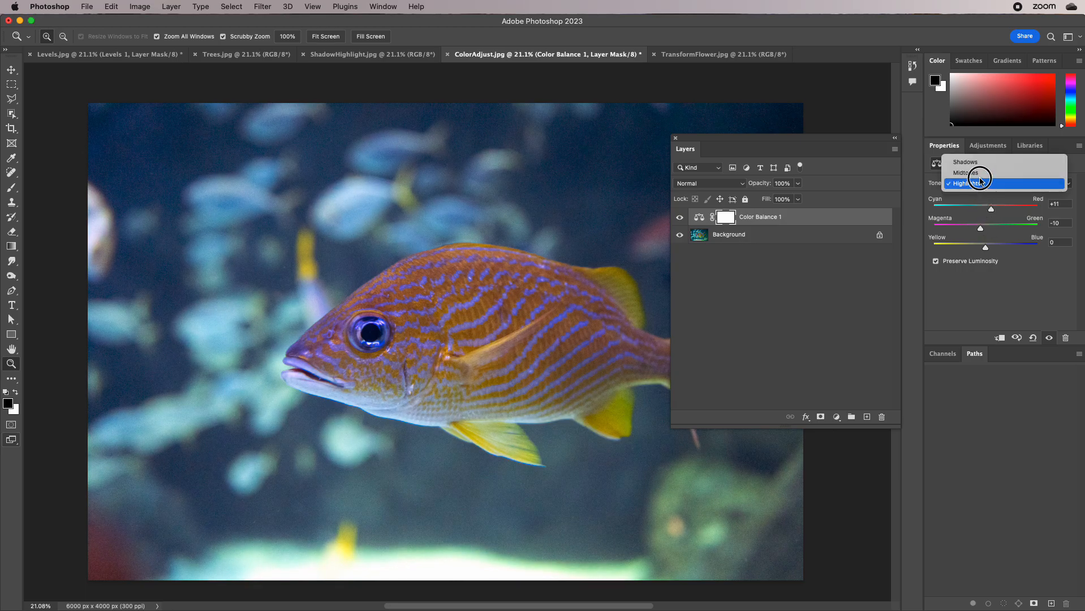
click(981, 164)
drag(991, 208, 982, 230)
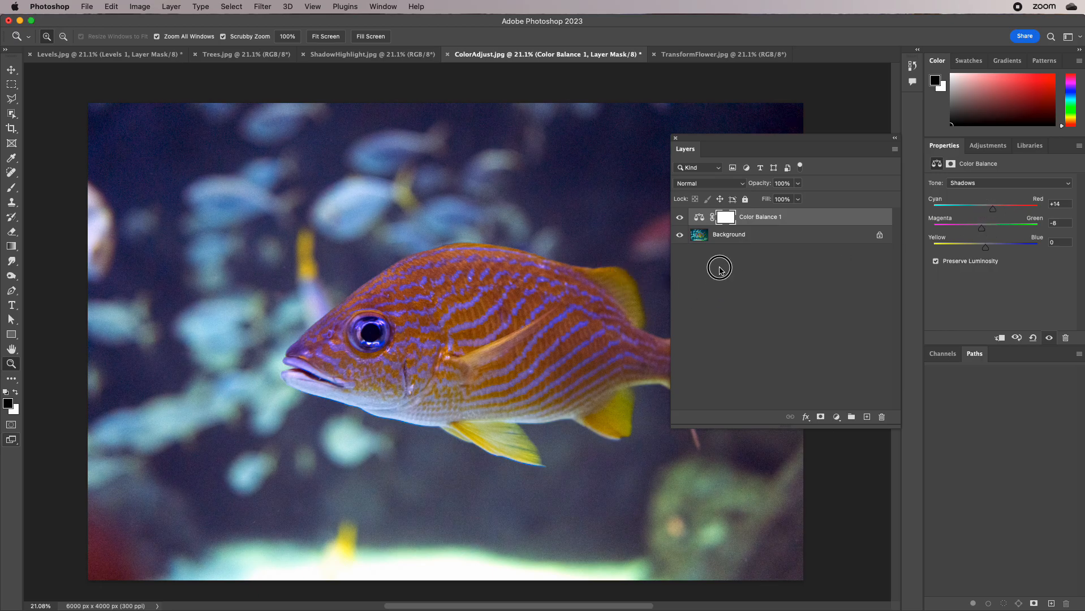
click(721, 268)
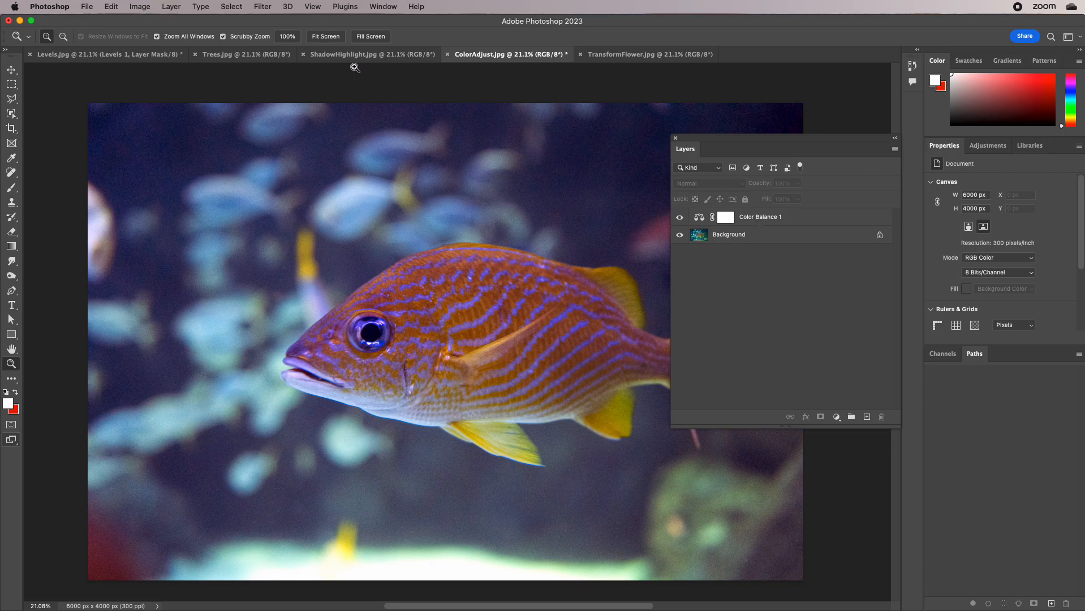
Step: Switch to ShadowHighlight.jpg and move the Layers panel up so the full adjustment layer list fits below it
click(340, 55)
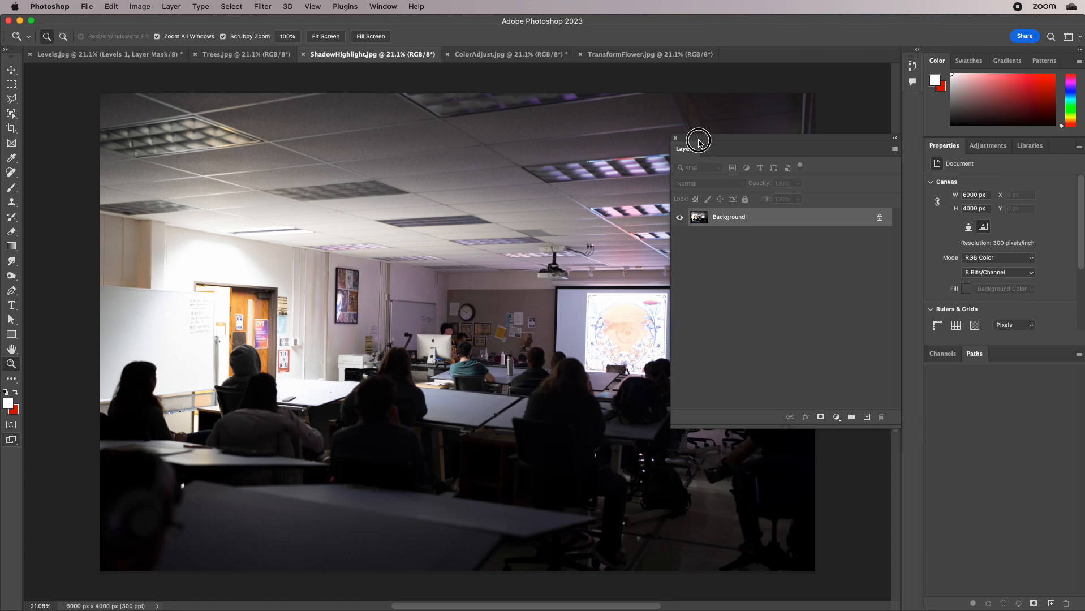
click(836, 417)
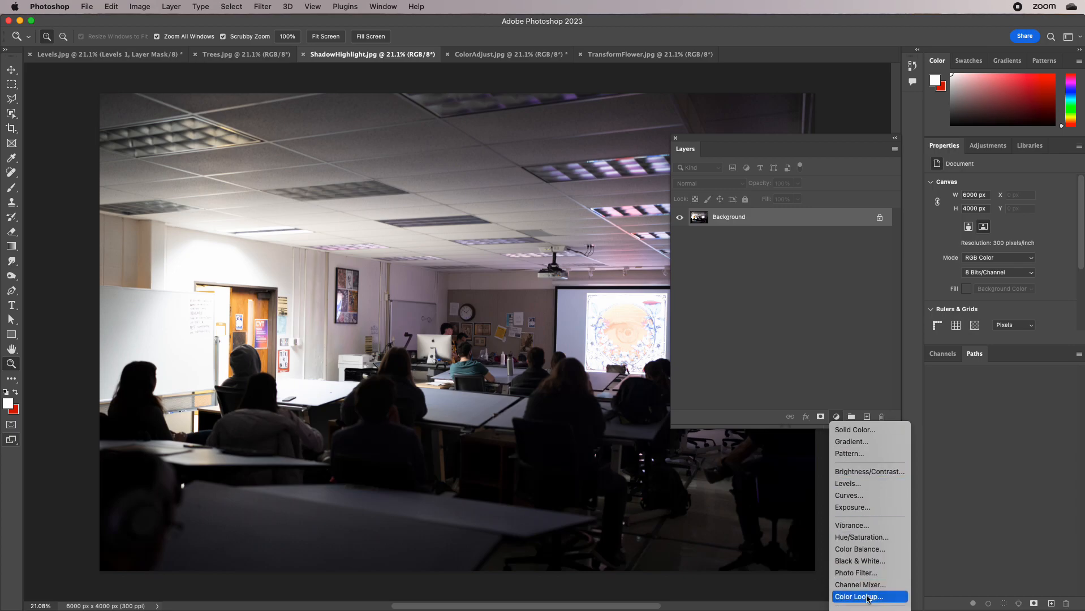
click(744, 148)
drag(744, 149, 608, 42)
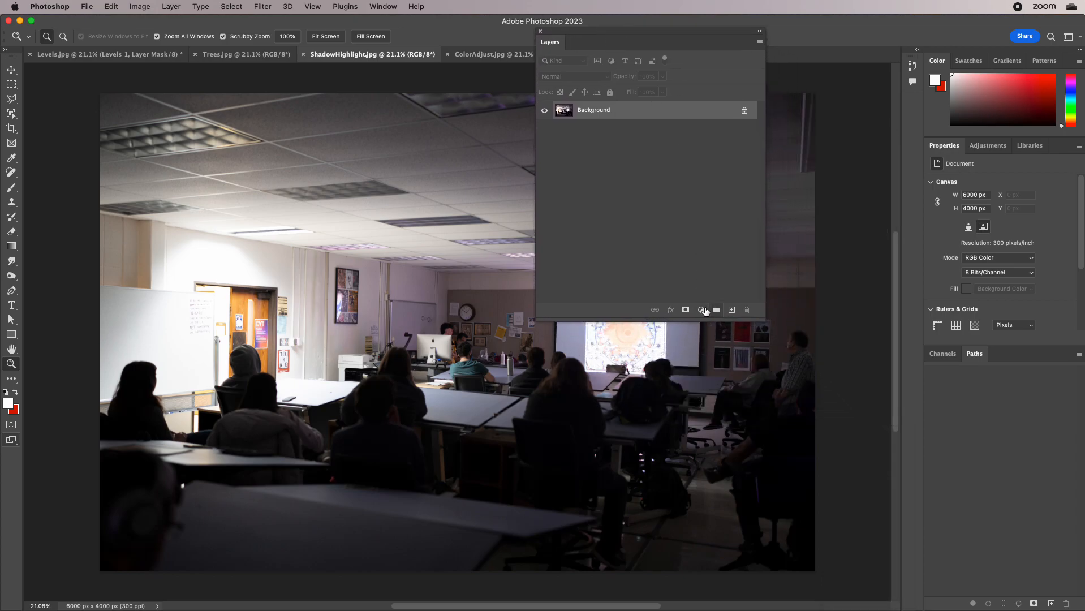
Step: Add an Invert adjustment layer to the classroom photo and undo it
click(701, 310)
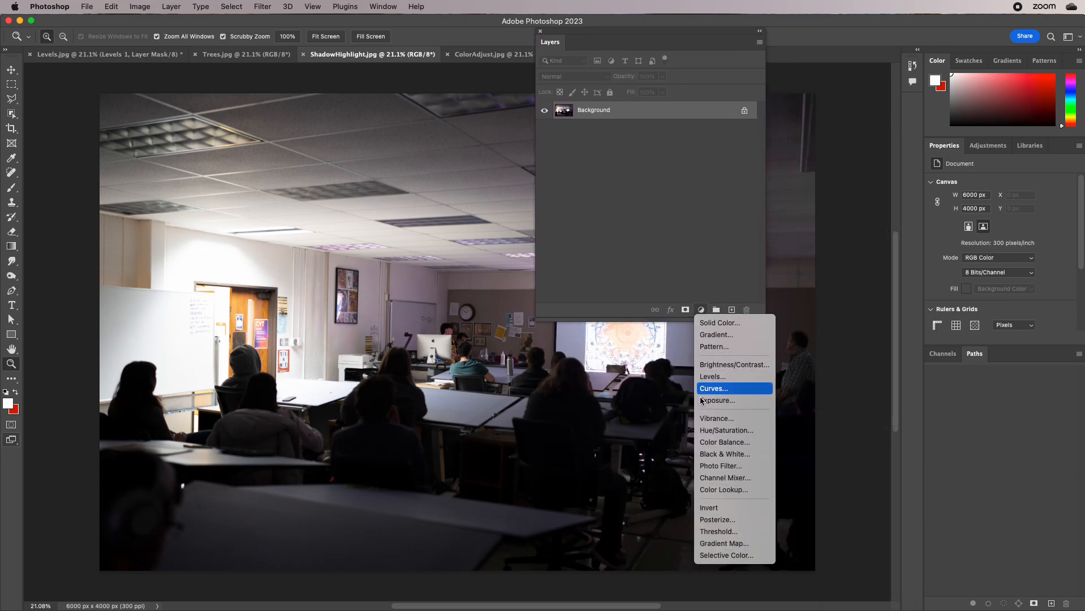
click(745, 512)
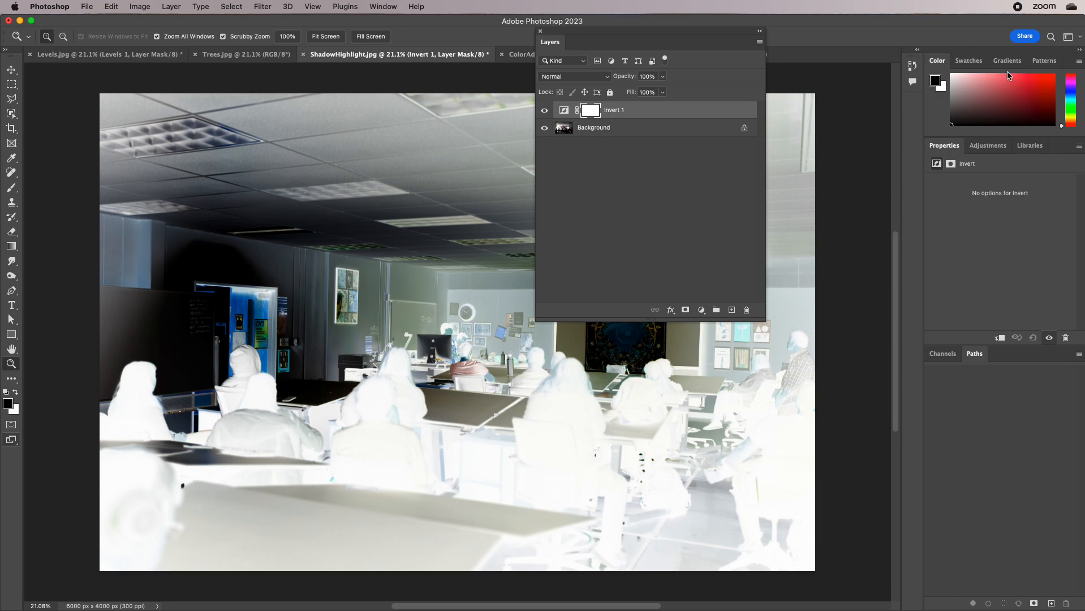
key(super+z)
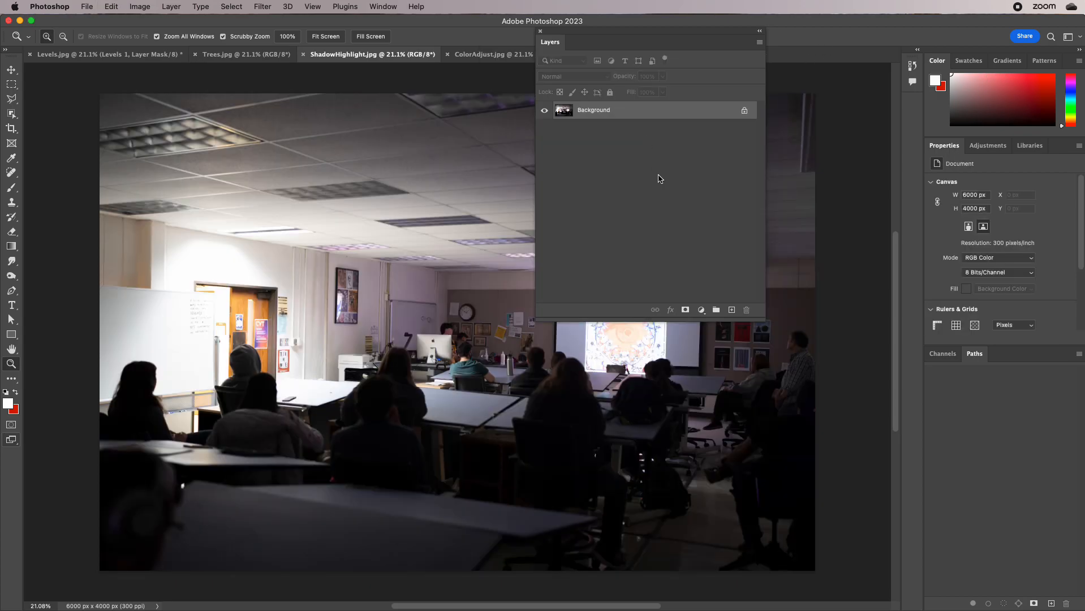
Step: Add a Posterize adjustment layer to the classroom photo, try its Levels setting, and delete the layer
click(701, 310)
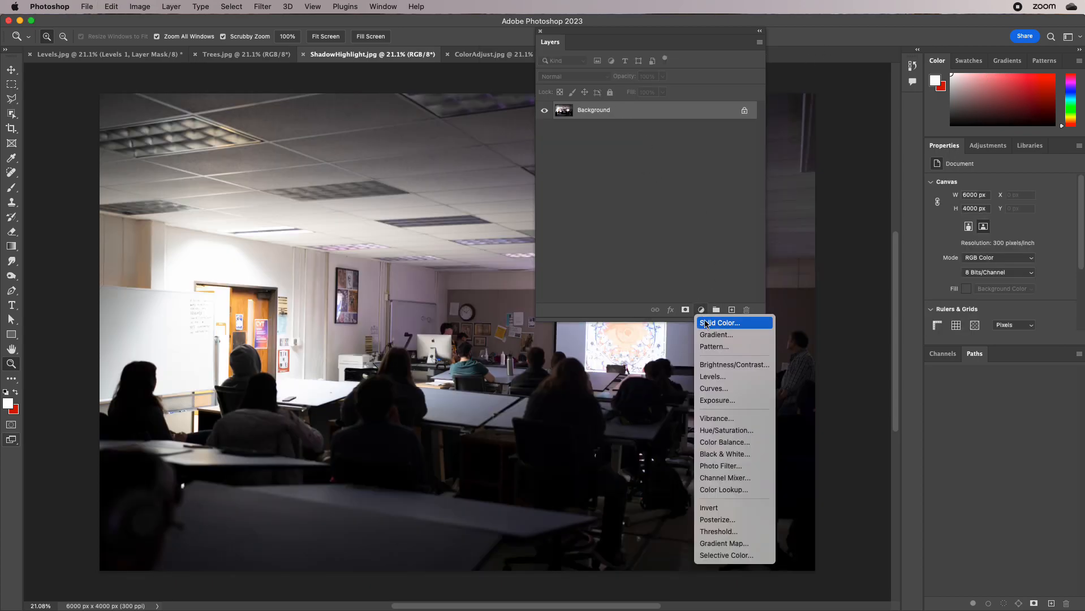
click(723, 520)
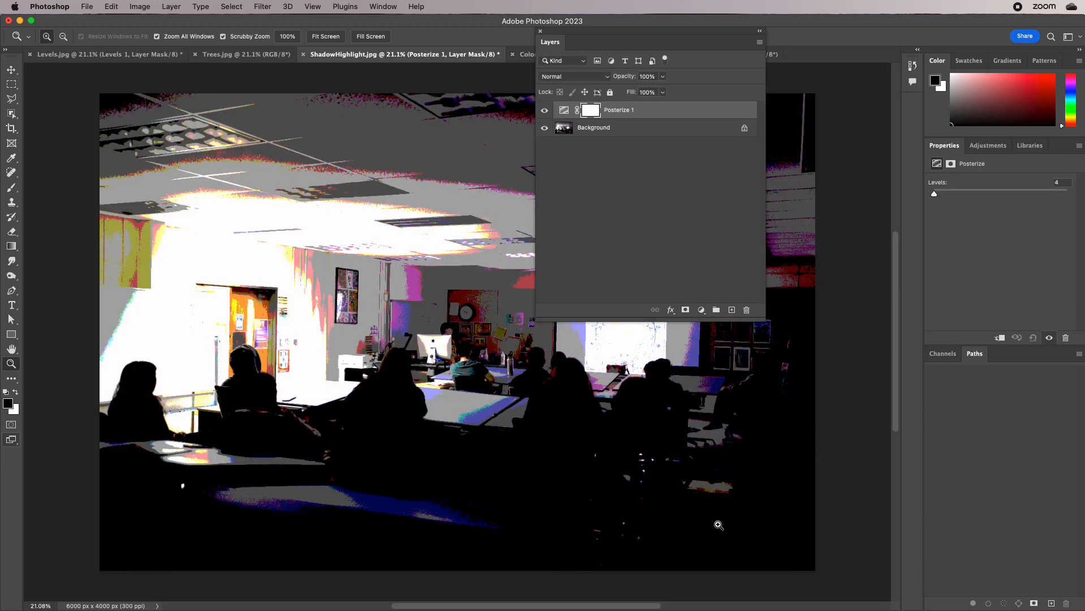
mouse_move(934, 196)
mouse_down()
mouse_move(948, 195)
mouse_move(920, 196)
mouse_move(933, 198)
mouse_up()
drag(645, 110, 748, 312)
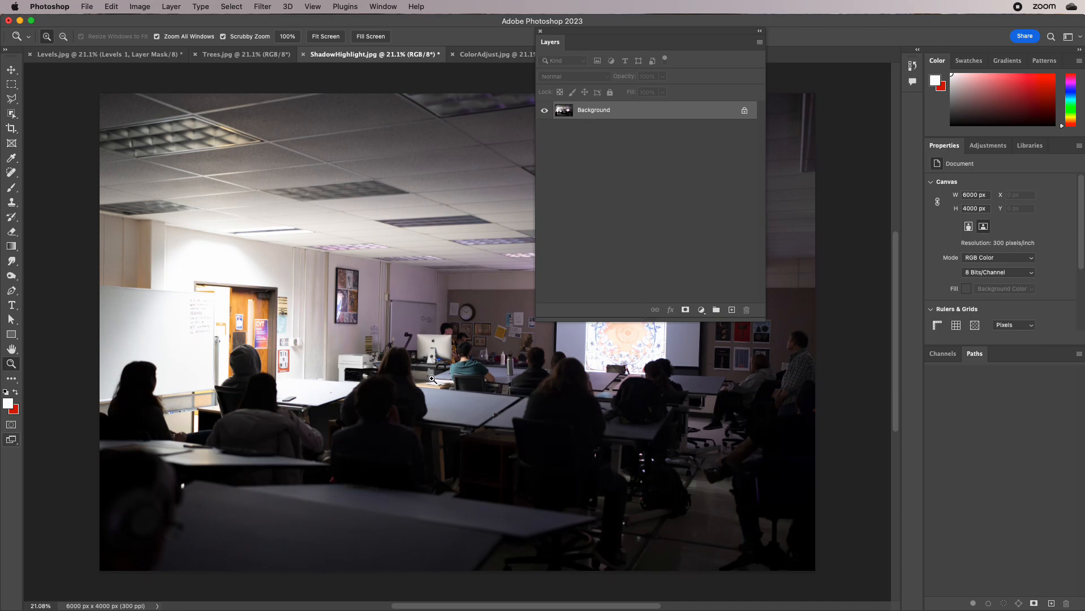
Step: Apply Shadows/Highlights directly to the classroom Background layer with shadows 34% and highlights 81%, and undo the adjustment
click(140, 6)
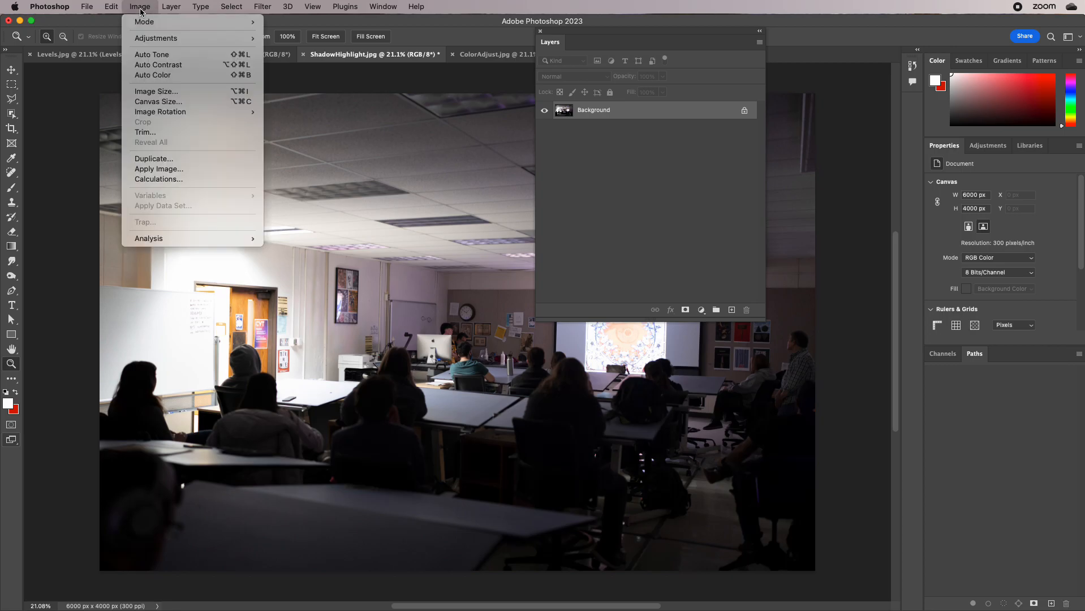
mouse_move(150, 39)
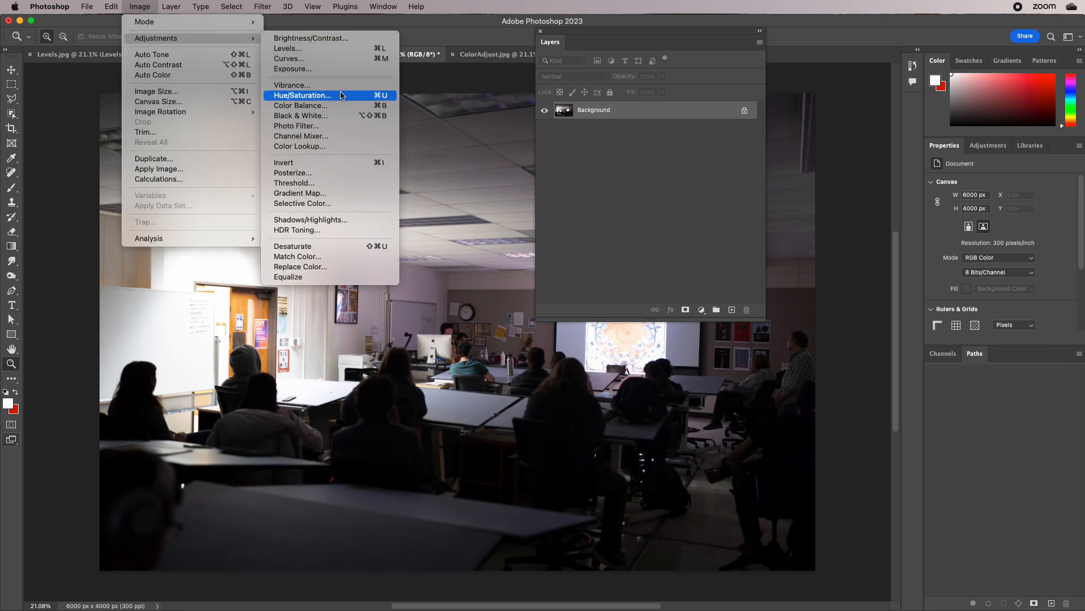
click(326, 219)
drag(557, 36, 826, 308)
drag(951, 263, 814, 133)
mouse_move(884, 169)
mouse_down()
mouse_move(859, 168)
mouse_move(927, 167)
mouse_move(847, 172)
mouse_move(884, 200)
mouse_move(880, 193)
mouse_move(865, 203)
mouse_move(943, 204)
mouse_move(920, 205)
mouse_move(861, 168)
mouse_move(885, 169)
mouse_up()
click(858, 202)
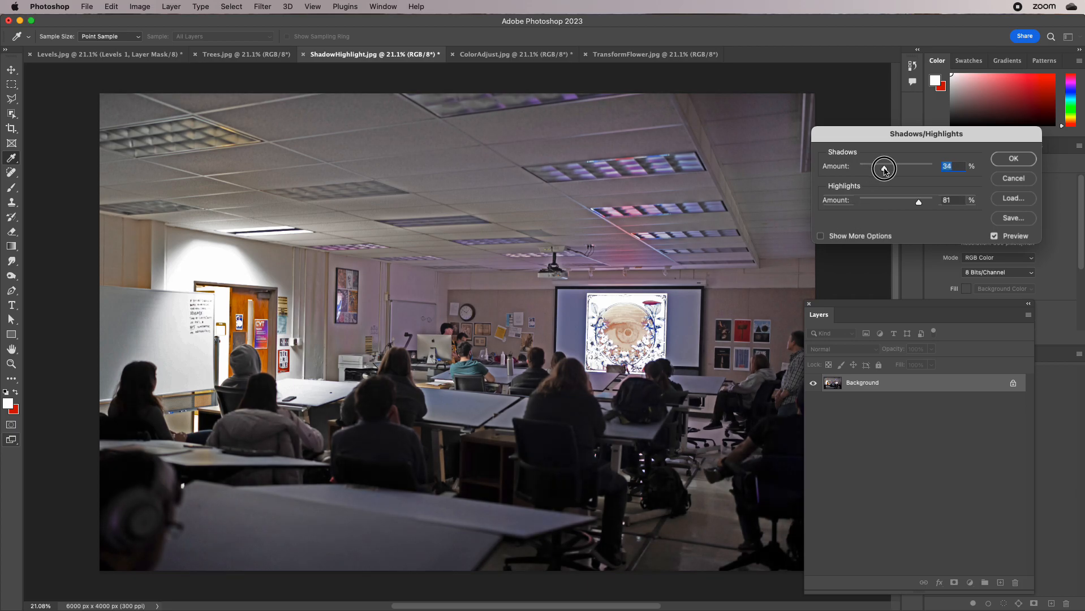
click(1013, 159)
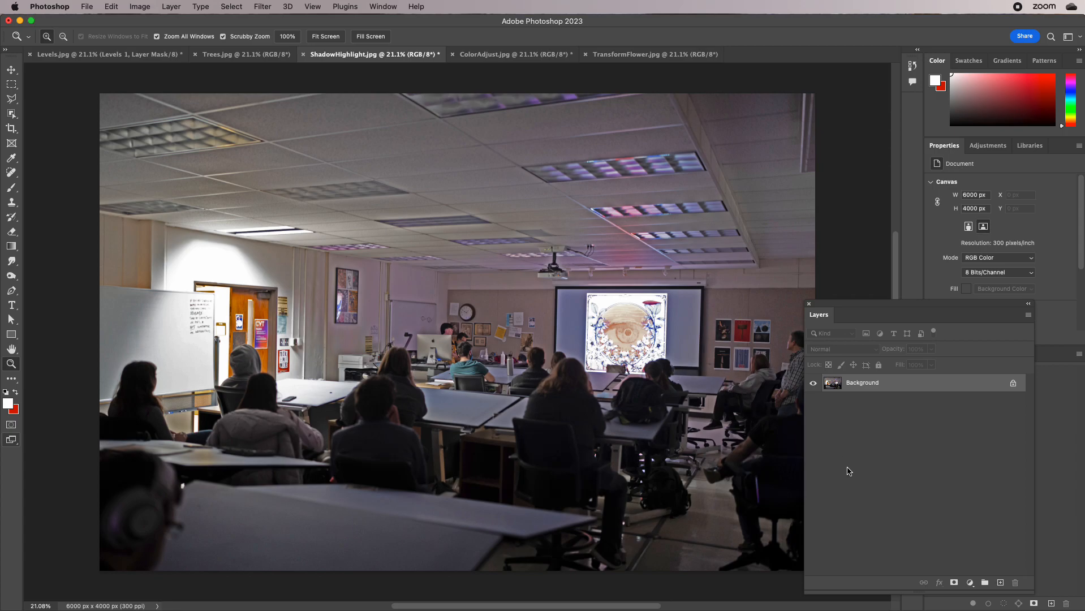
key(super+z)
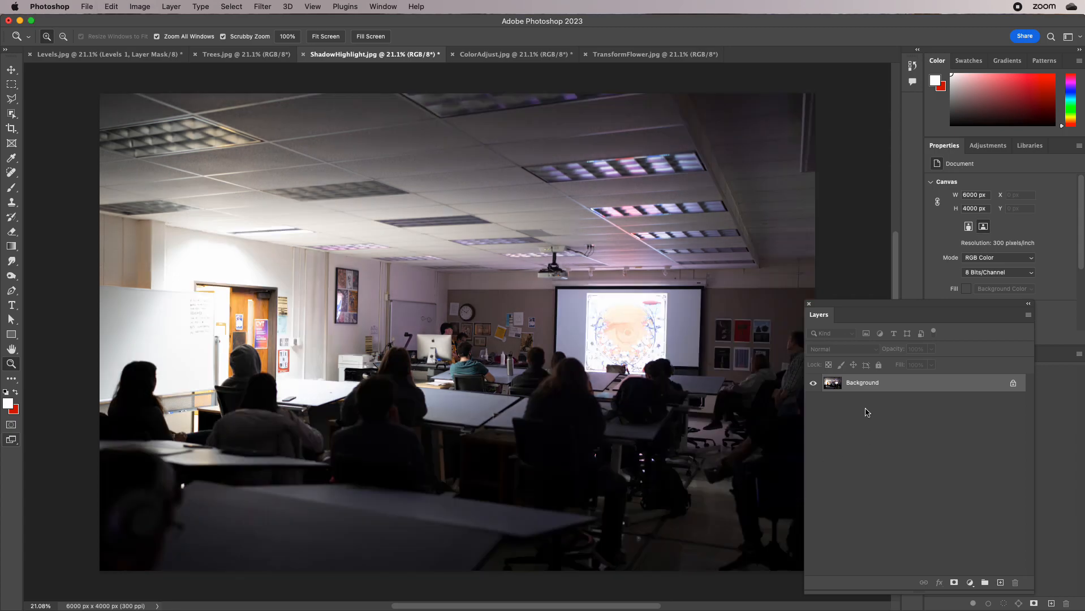
Step: Duplicate the classroom photo's Background layer and apply Shadows/Highlights to the copy with the shadows amount at 38%
drag(870, 383, 1000, 583)
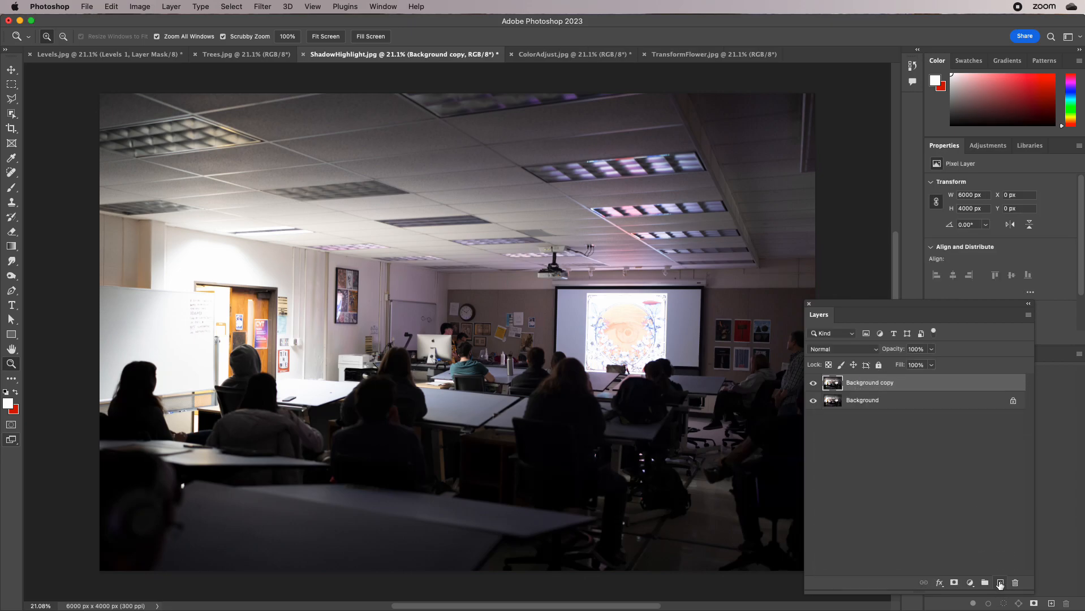
click(139, 6)
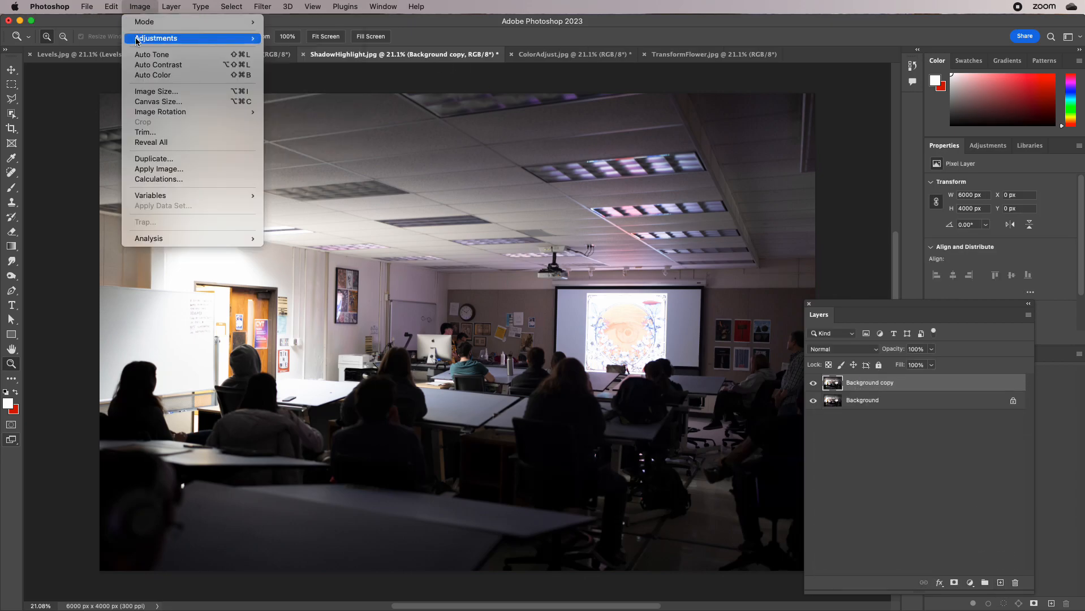
mouse_move(214, 37)
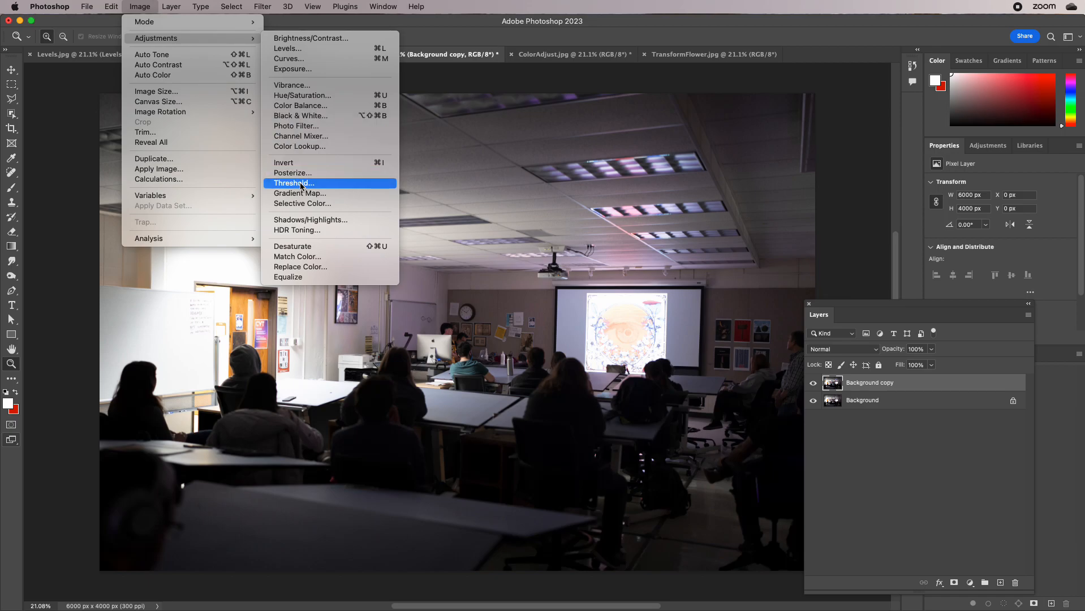
click(309, 220)
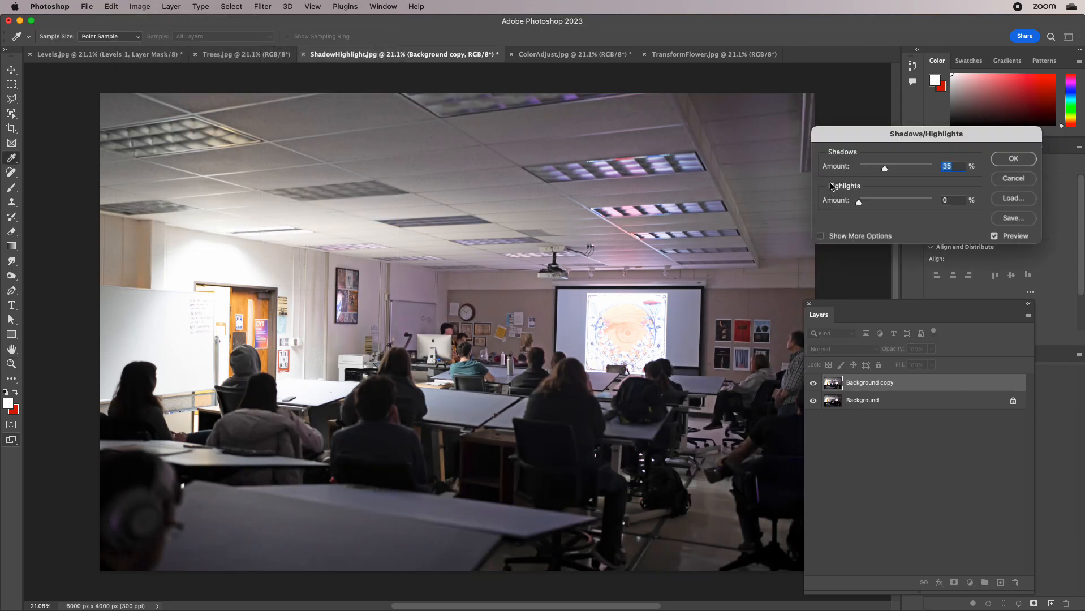
mouse_move(883, 169)
mouse_down()
mouse_move(896, 168)
mouse_move(887, 168)
mouse_up()
click(857, 202)
click(1008, 158)
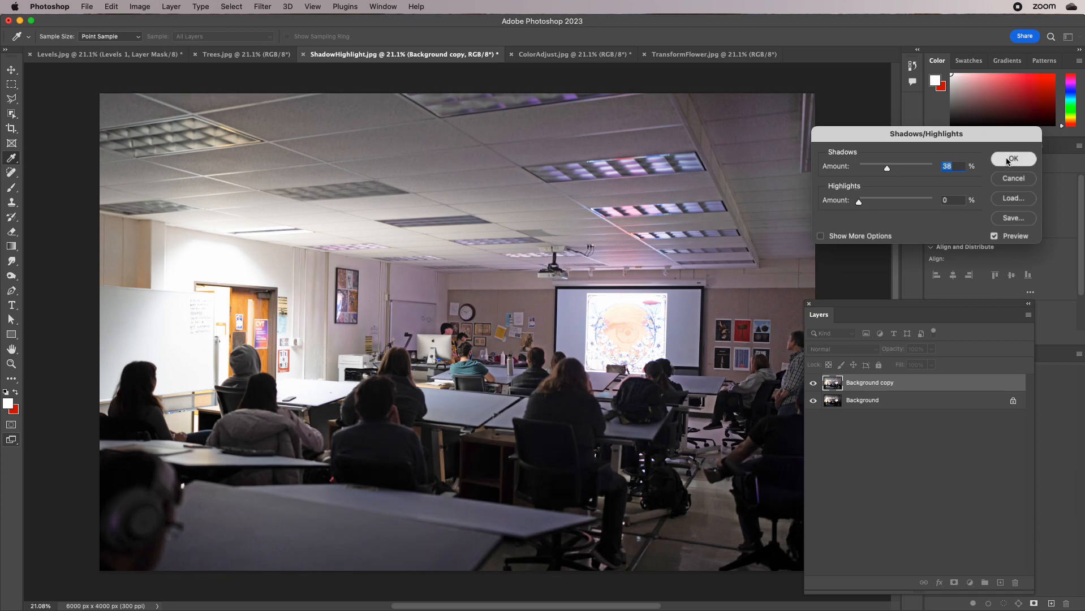
Step: Toggle the Background copy layer's visibility to compare the classroom photo before and after the adjustment
click(813, 384)
click(813, 385)
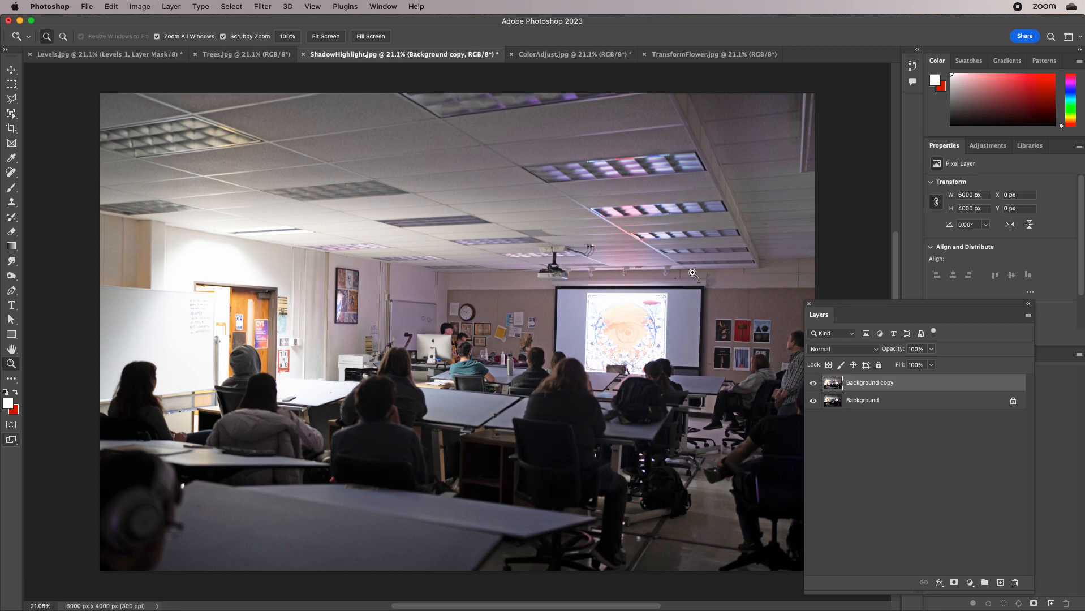
Step: Switch to Trees.jpg and move the Layers panel up to make room for the adjustment layer list
click(123, 56)
click(224, 55)
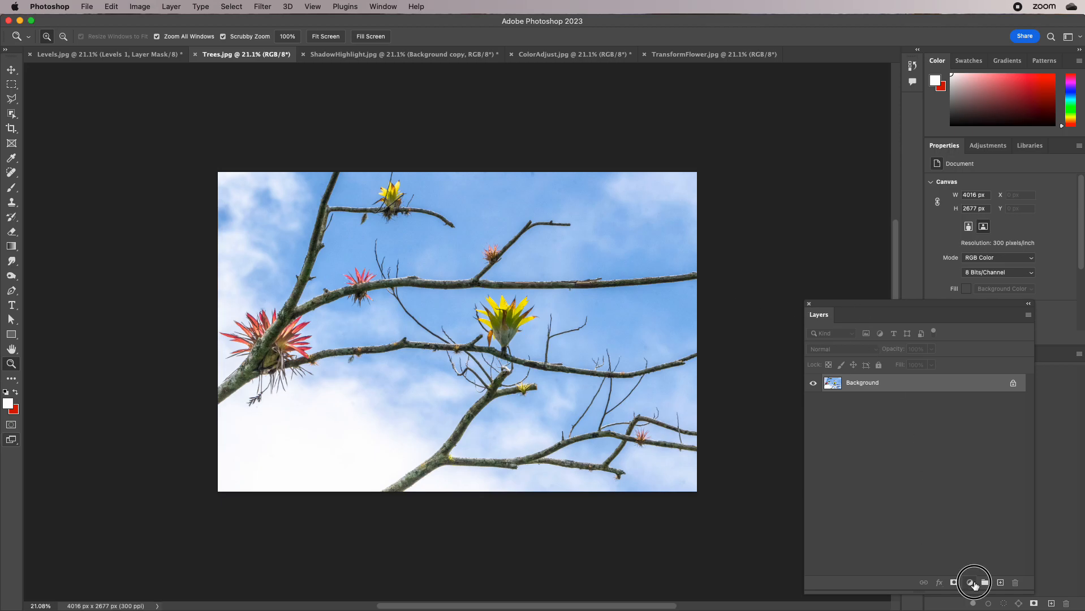
drag(855, 303, 720, 54)
drag(891, 345, 899, 321)
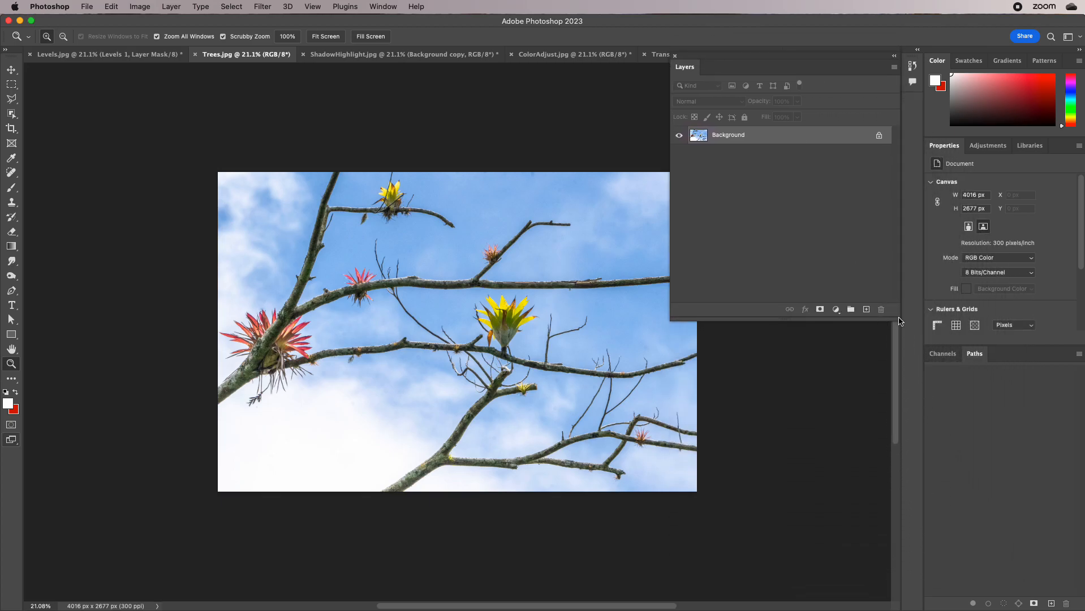
Step: Add a Threshold adjustment layer at level 148 to the tree photo, inspect the result, and delete the layer
click(836, 309)
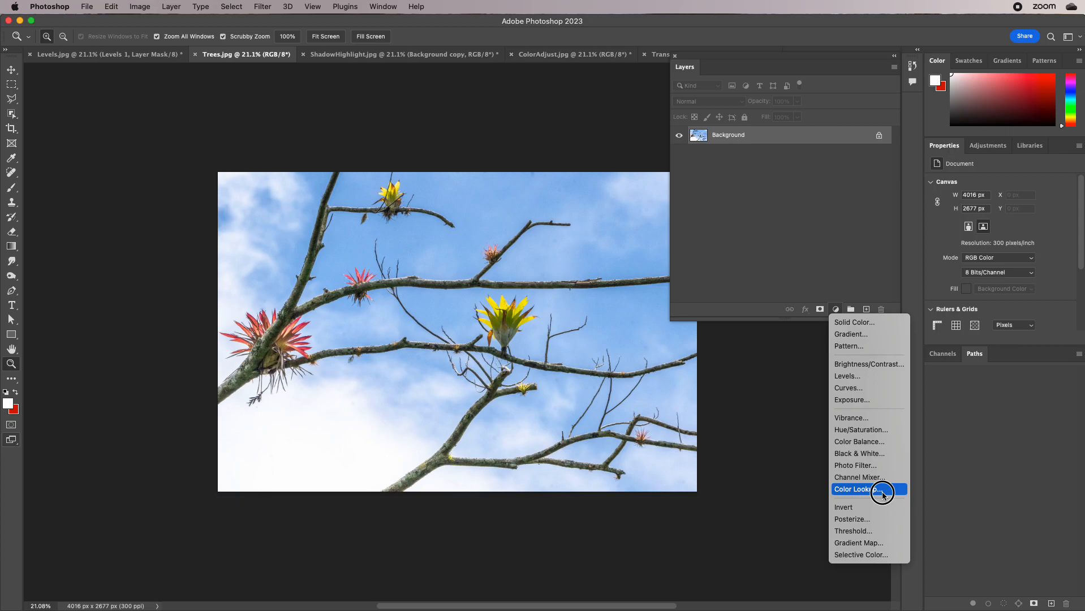
click(859, 531)
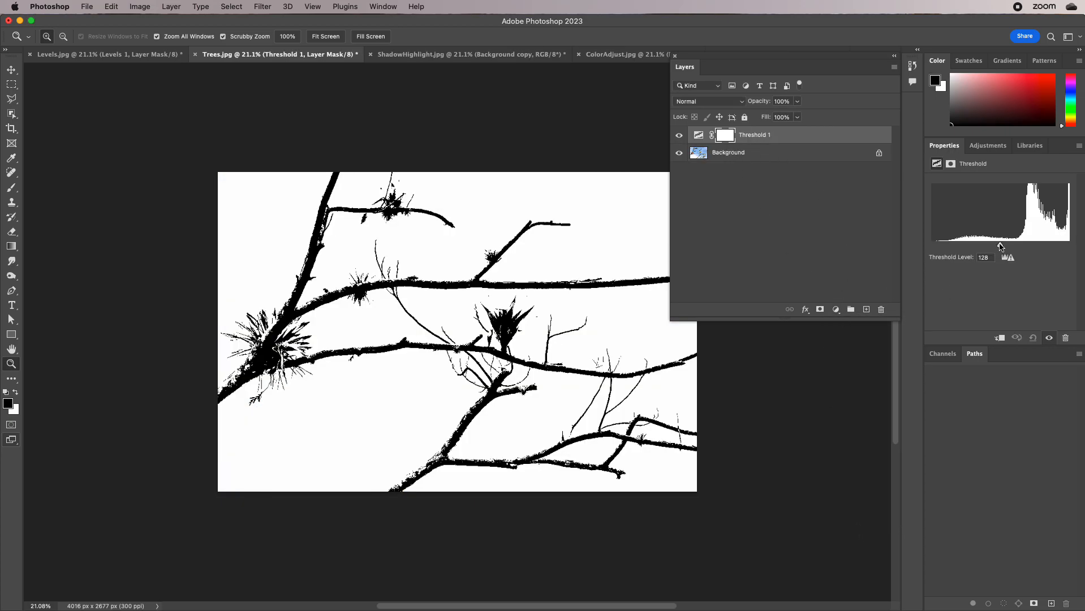
drag(1001, 247, 1011, 247)
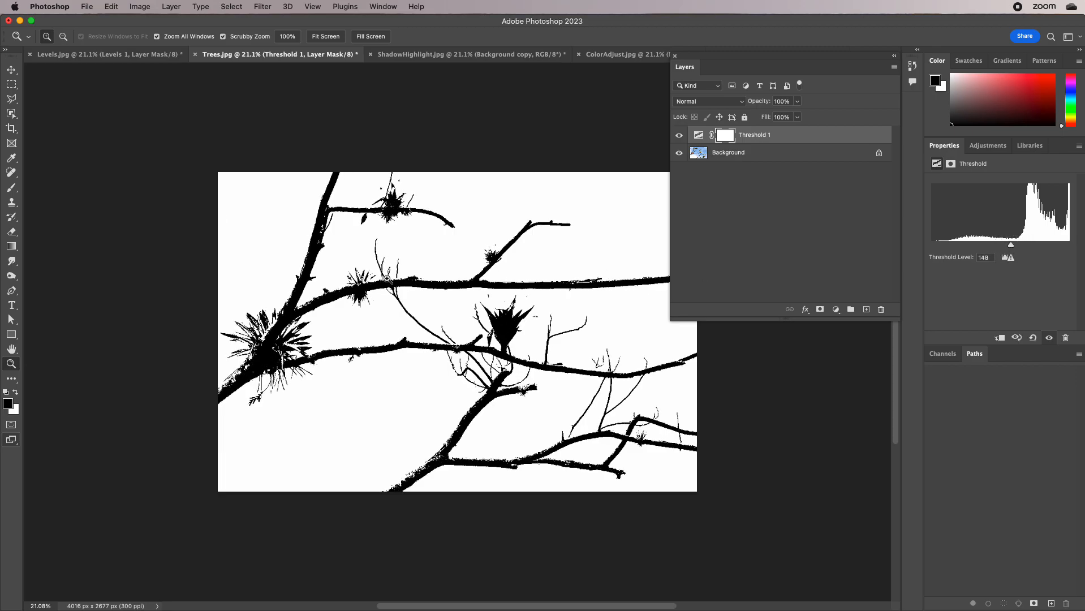
drag(250, 324, 270, 341)
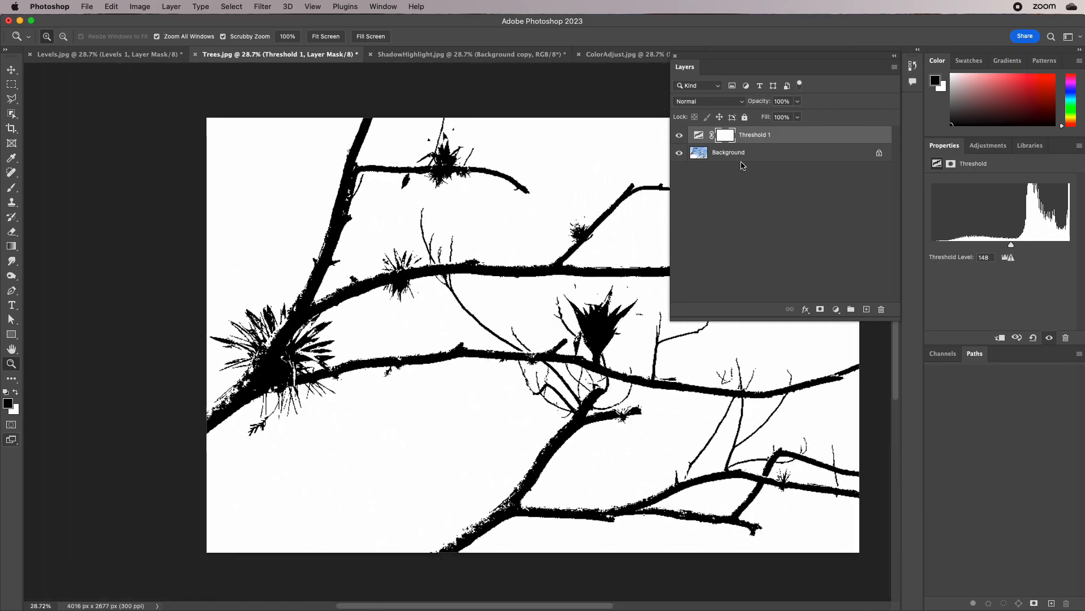
drag(756, 135, 878, 311)
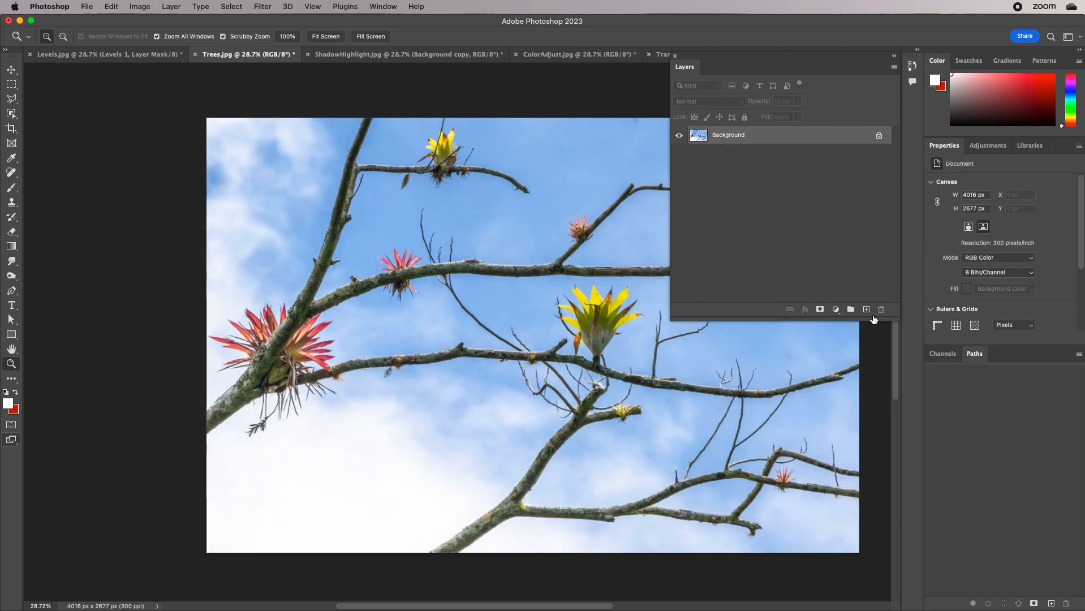
Step: Add a Gradient Map adjustment layer to the tree photo using the third Blues preset, and delete the layer
click(836, 310)
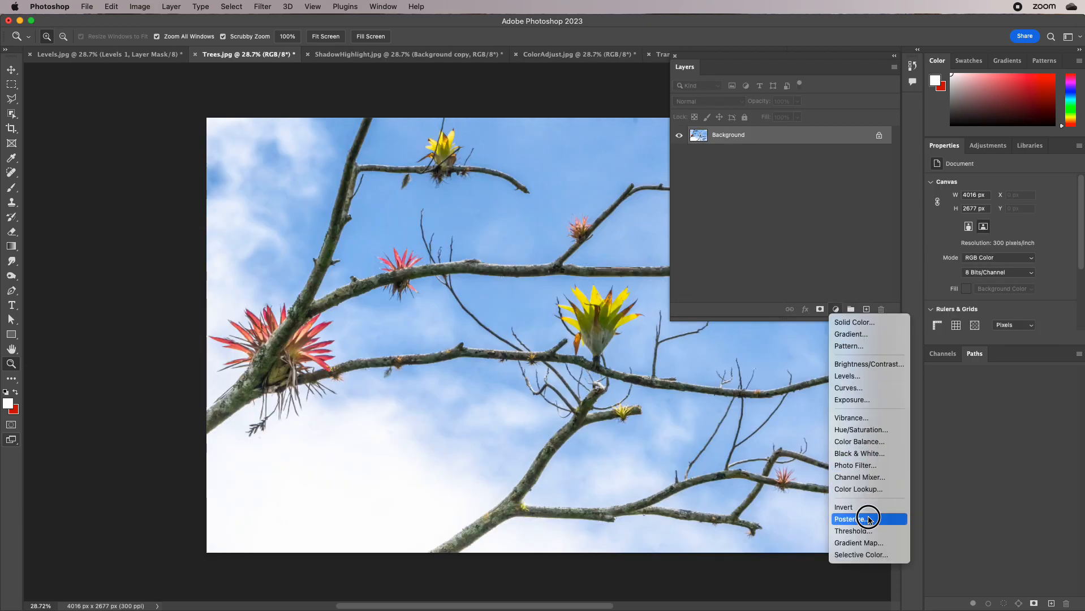
click(863, 543)
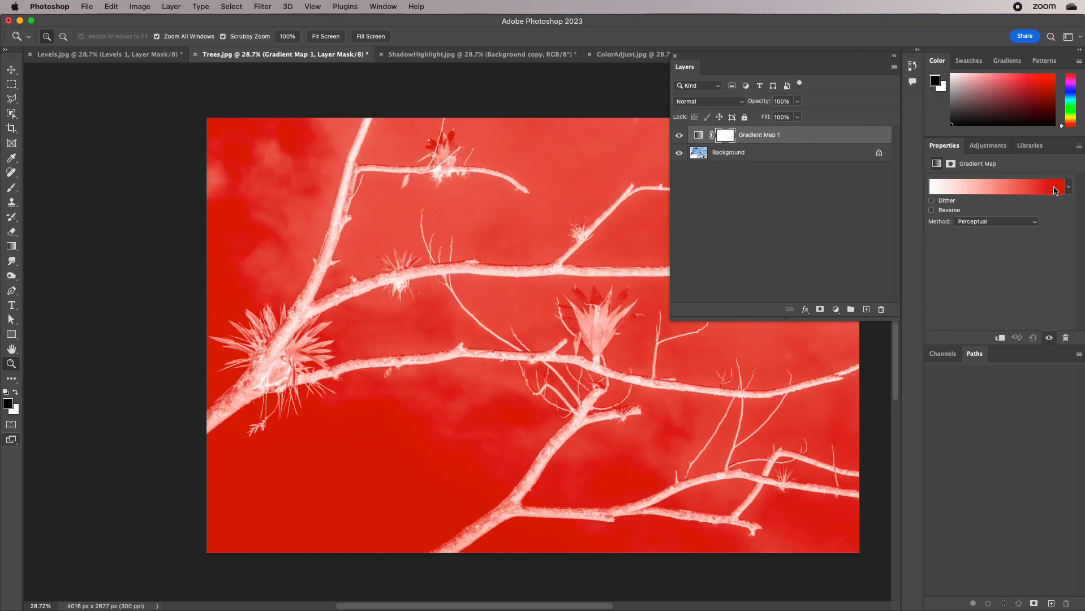
click(1069, 187)
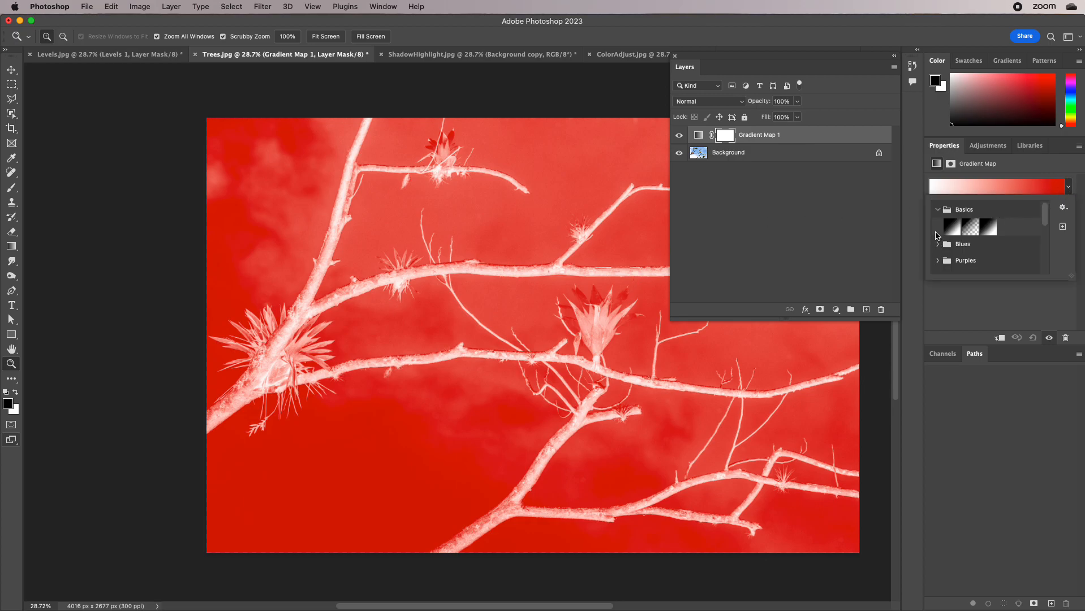
click(938, 245)
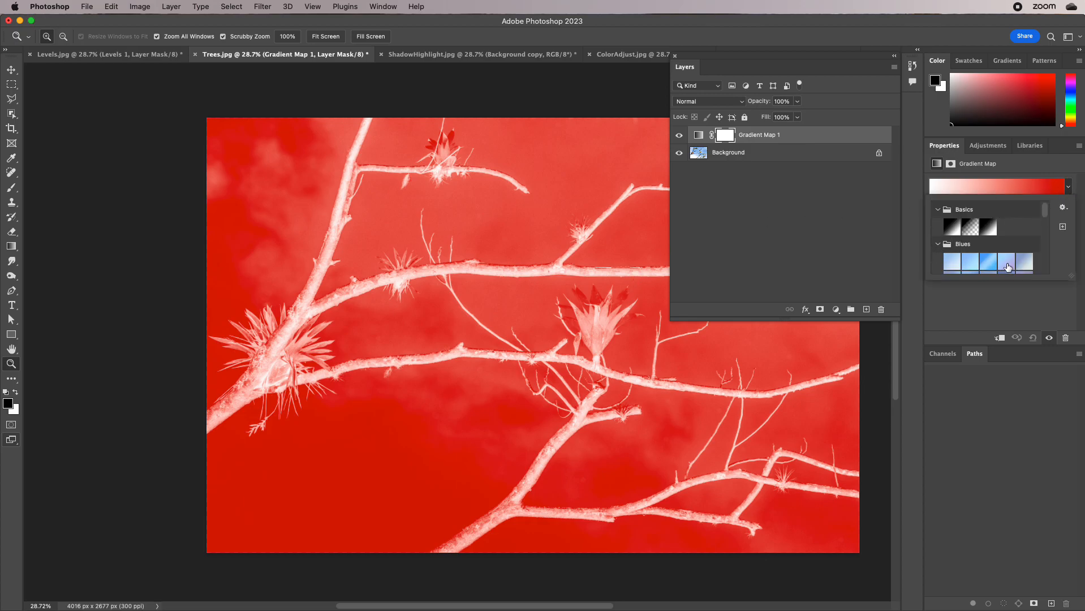
click(989, 262)
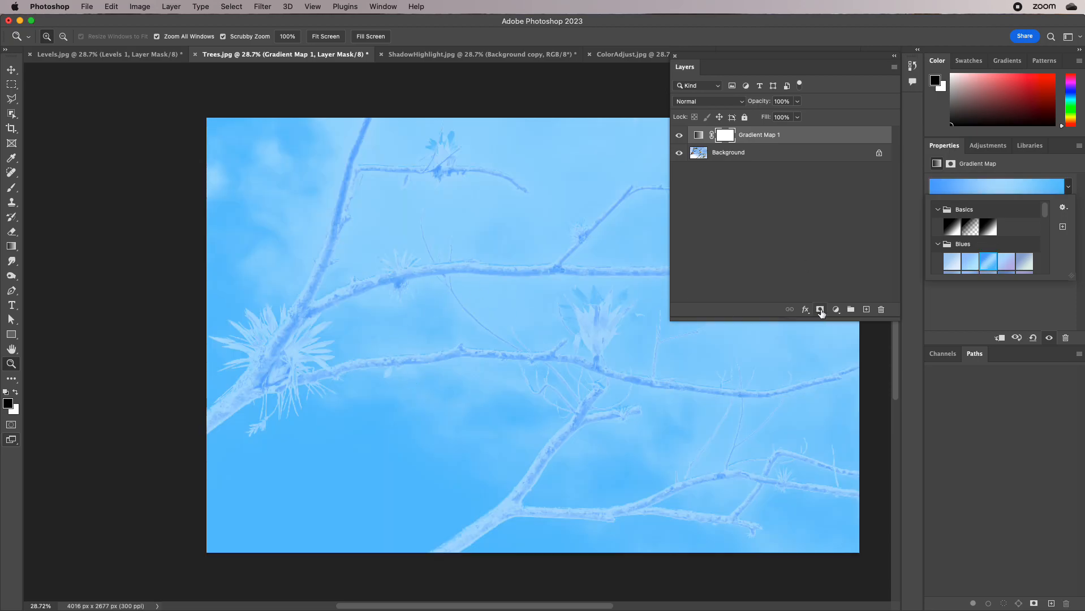
click(804, 212)
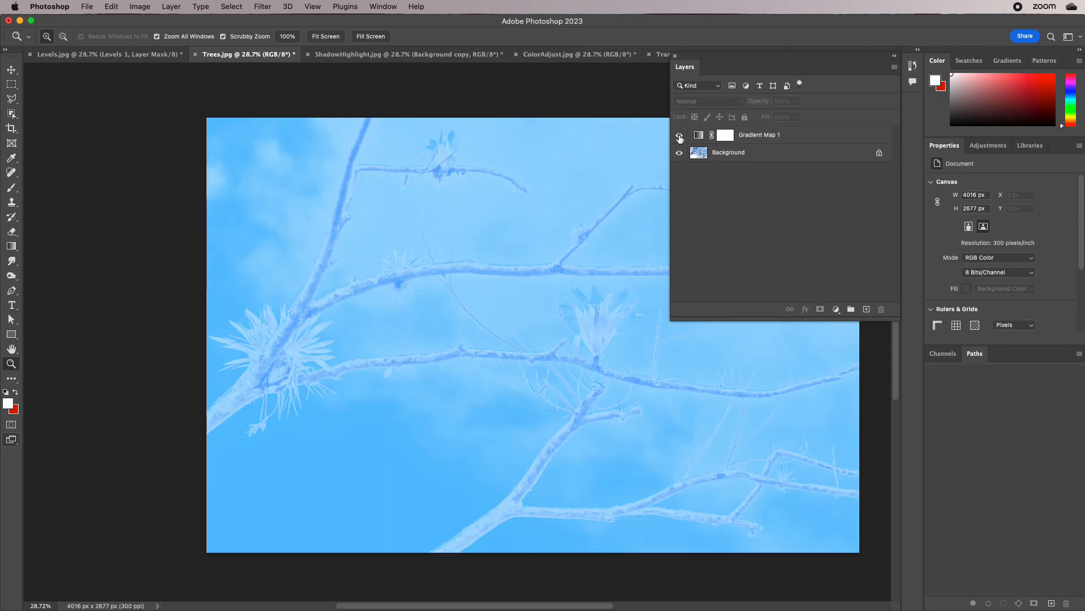
drag(764, 140, 877, 305)
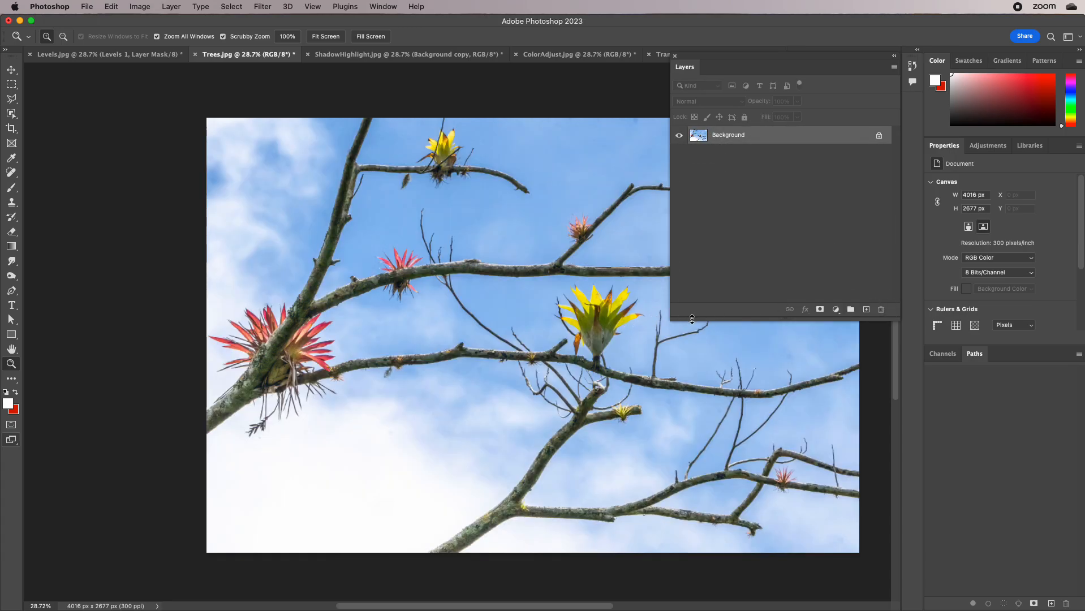
Step: Add a Hue/Saturation adjustment layer to the tree photo, set the Yellows hue to +39, and delete the layer
click(835, 309)
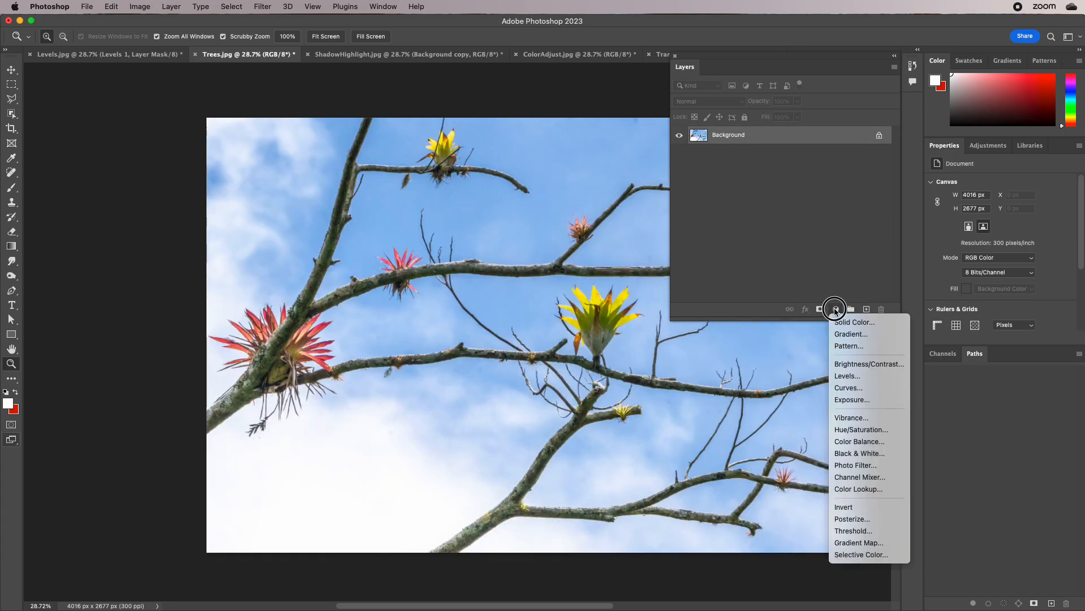
click(873, 432)
mouse_move(1000, 223)
mouse_down()
mouse_move(1029, 224)
mouse_move(1008, 226)
mouse_up()
drag(967, 226, 1001, 226)
click(974, 200)
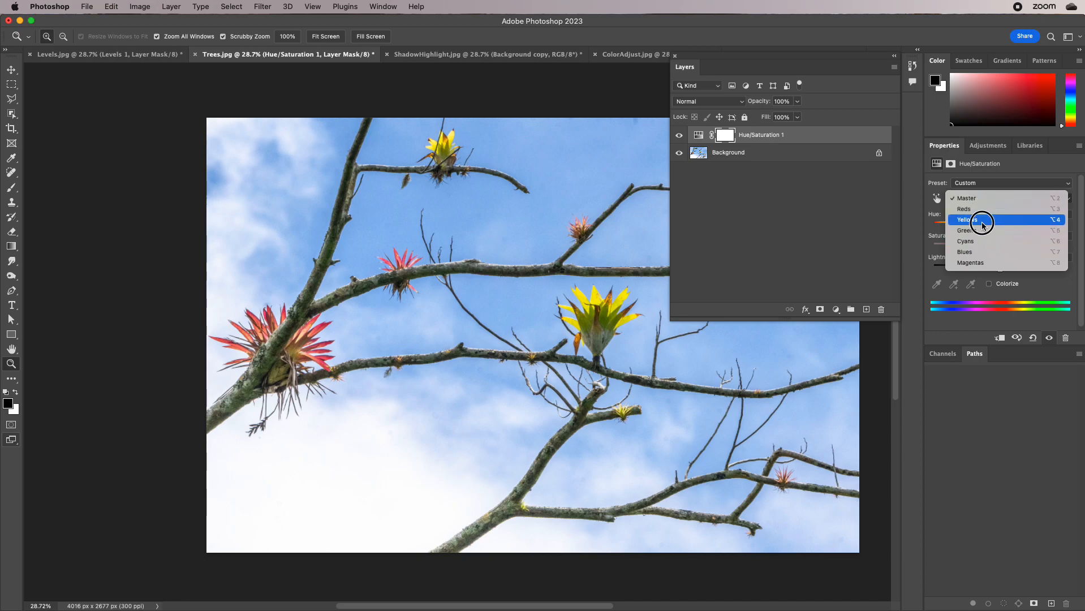
click(981, 219)
drag(1000, 226, 1027, 226)
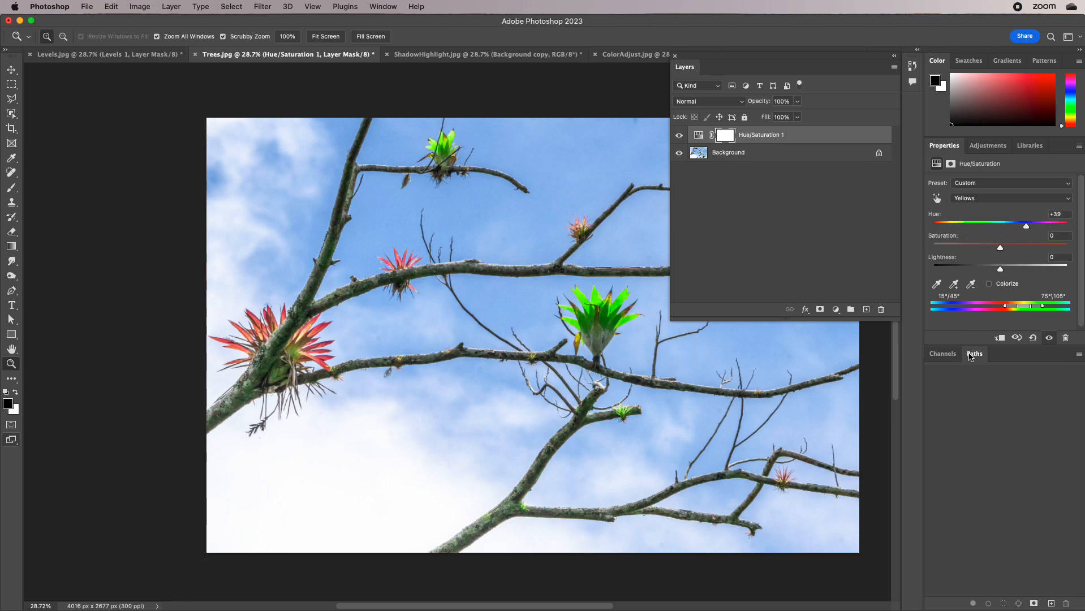
click(826, 239)
drag(768, 139, 881, 309)
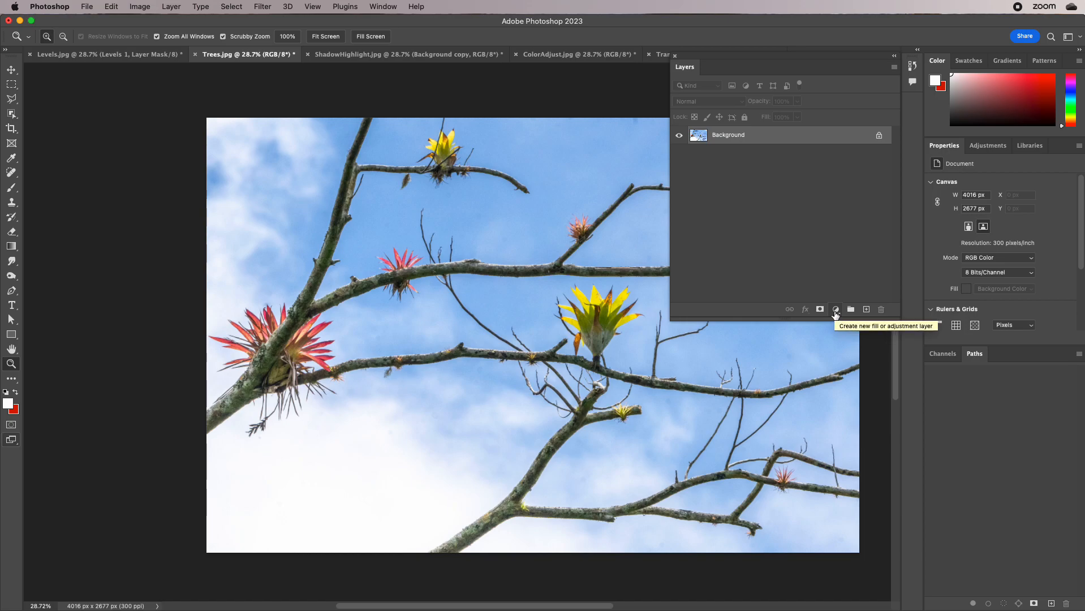
Step: Add a Black & White adjustment layer to the tree photo with Reds -143, Yellows 46, Cyans 226 and Blues -66
click(835, 310)
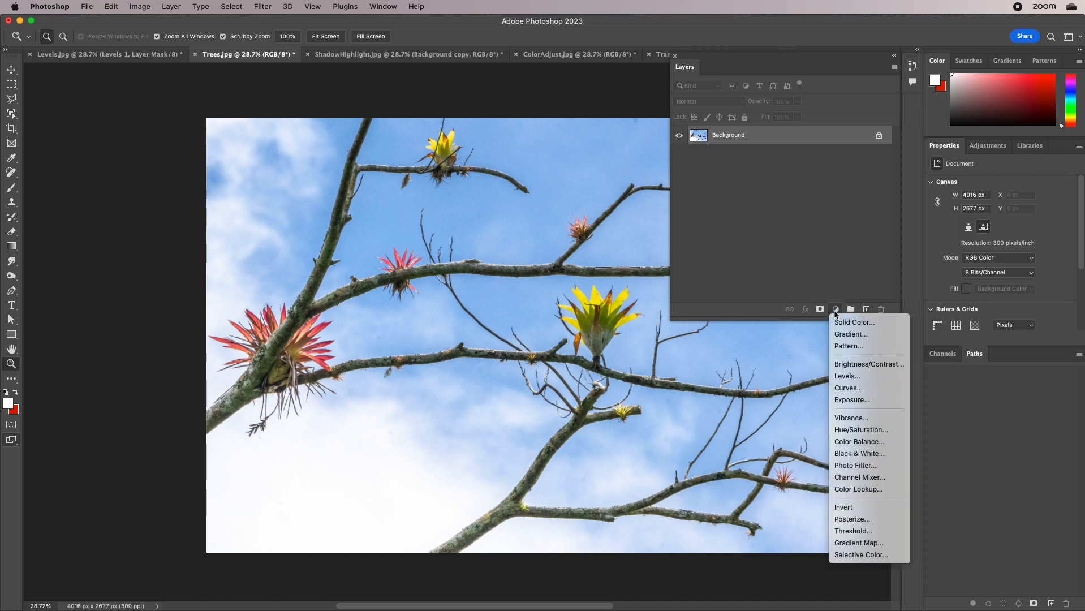
click(868, 453)
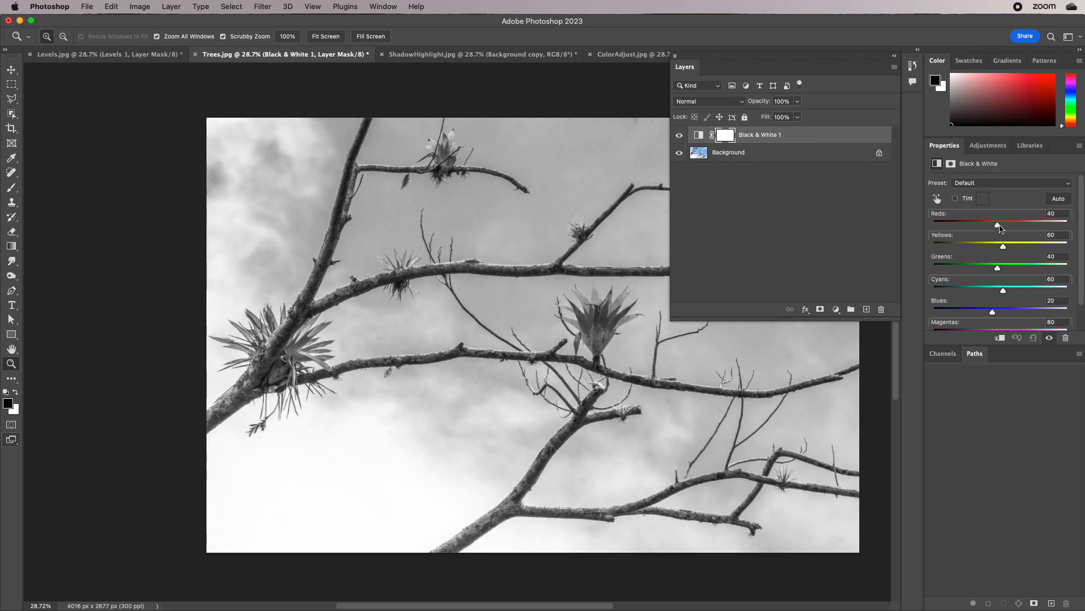
drag(998, 227, 949, 227)
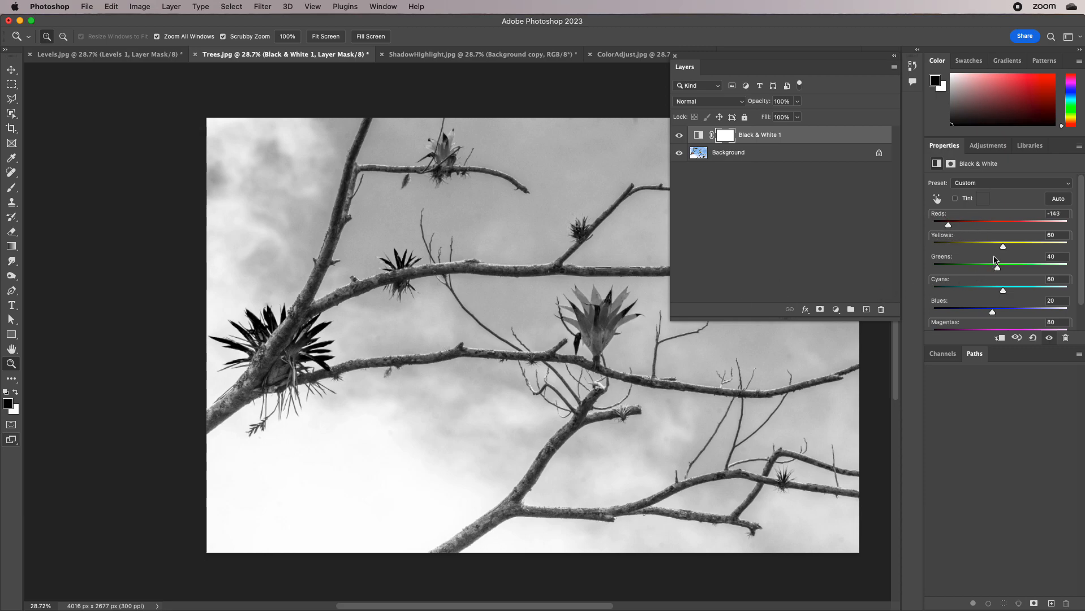
drag(1003, 249, 984, 248)
drag(1000, 290, 1048, 290)
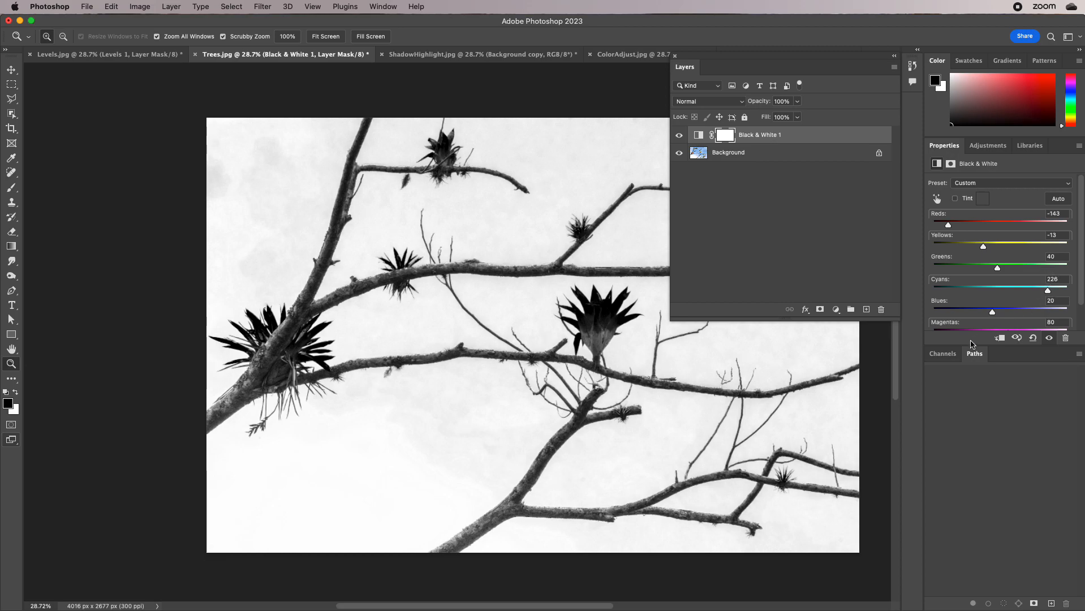
drag(984, 248, 999, 247)
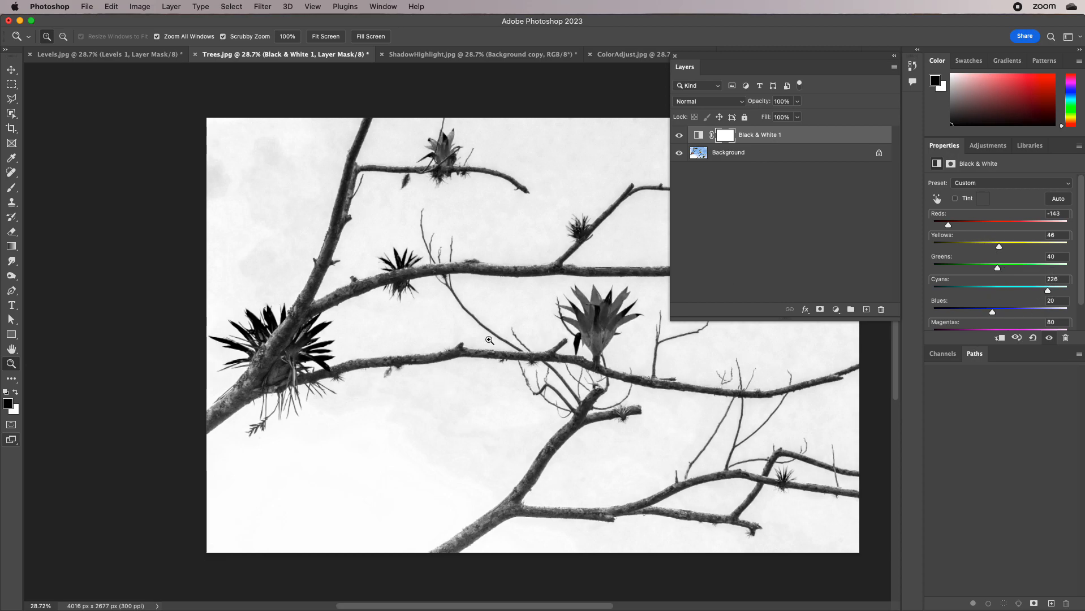
drag(996, 314, 969, 313)
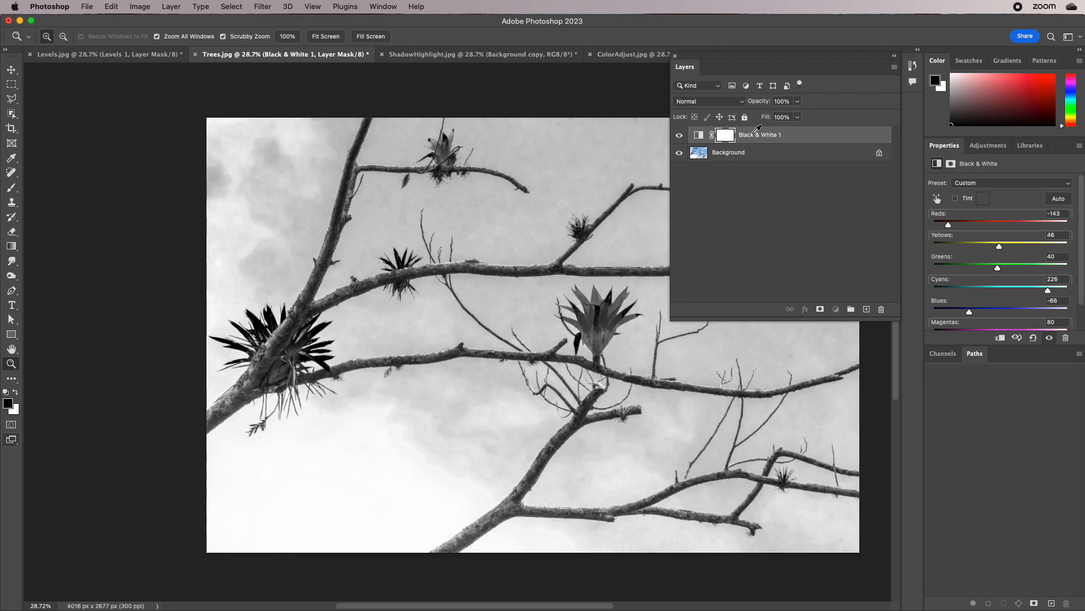
click(699, 135)
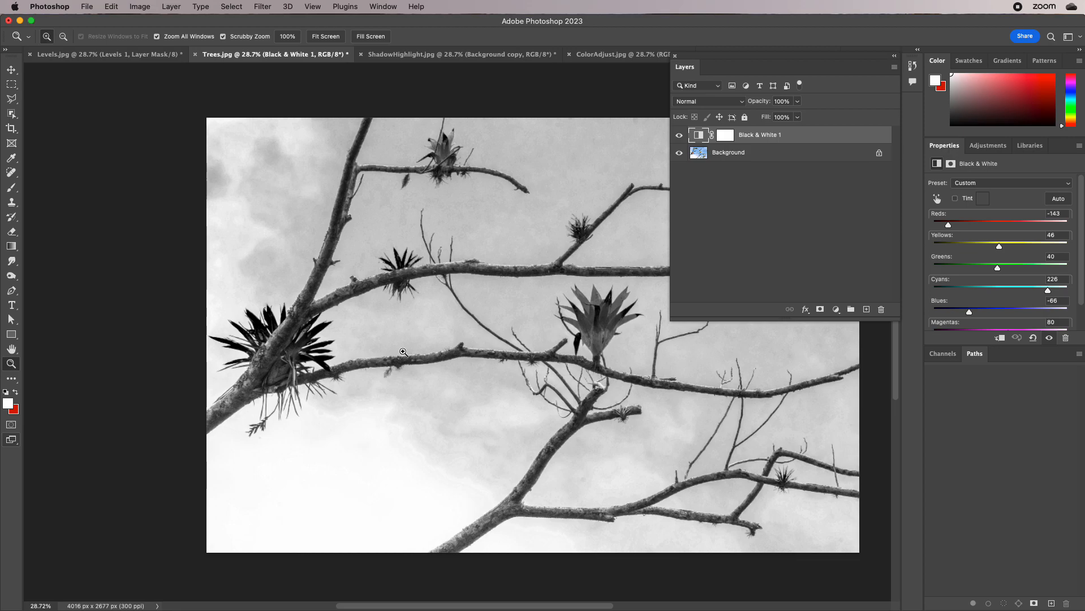
click(841, 229)
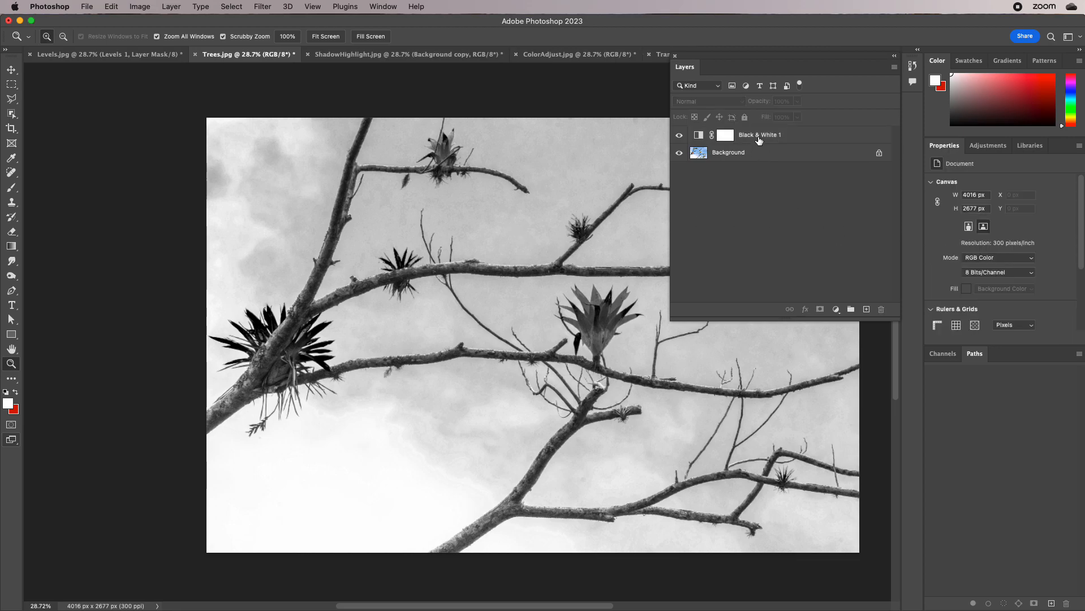
click(759, 140)
click(836, 309)
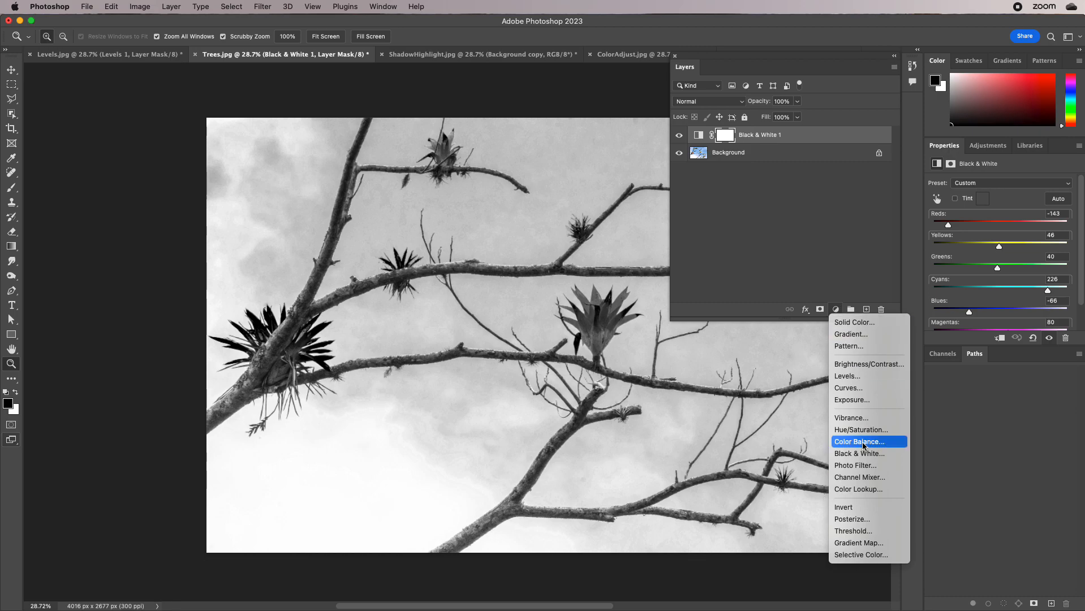
click(531, 408)
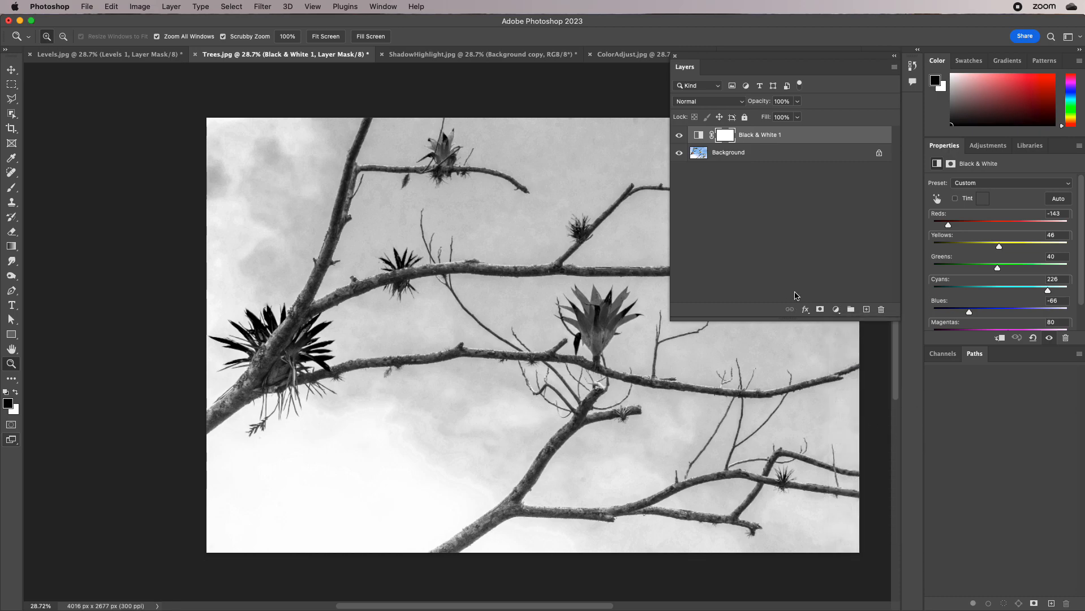
click(777, 260)
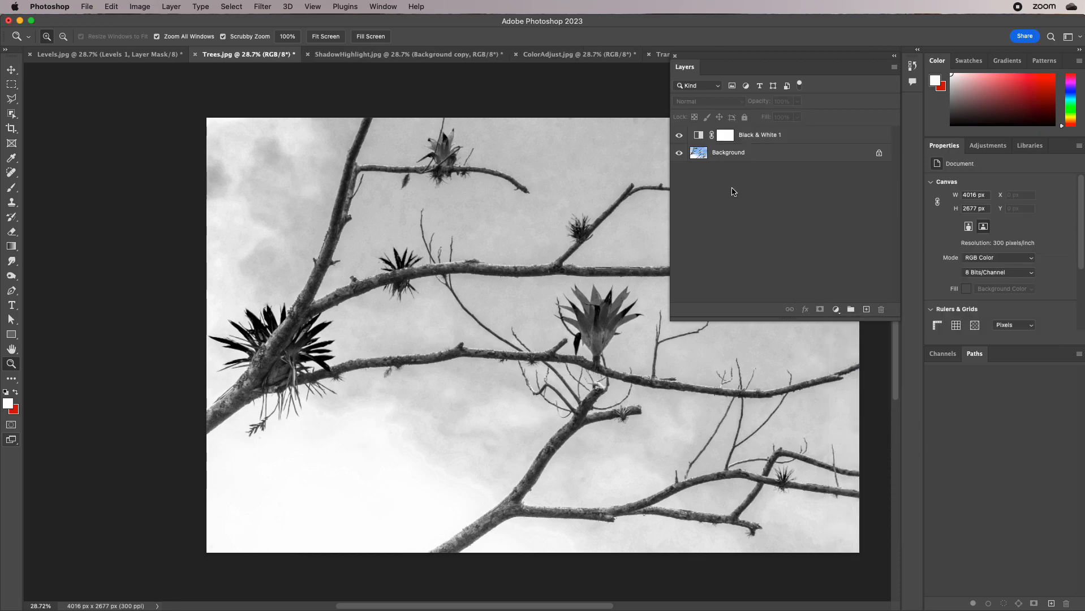
Step: Add the text "Trees" in red 186 pt Poppins Regular and place it over the upper branches of the photo
click(12, 306)
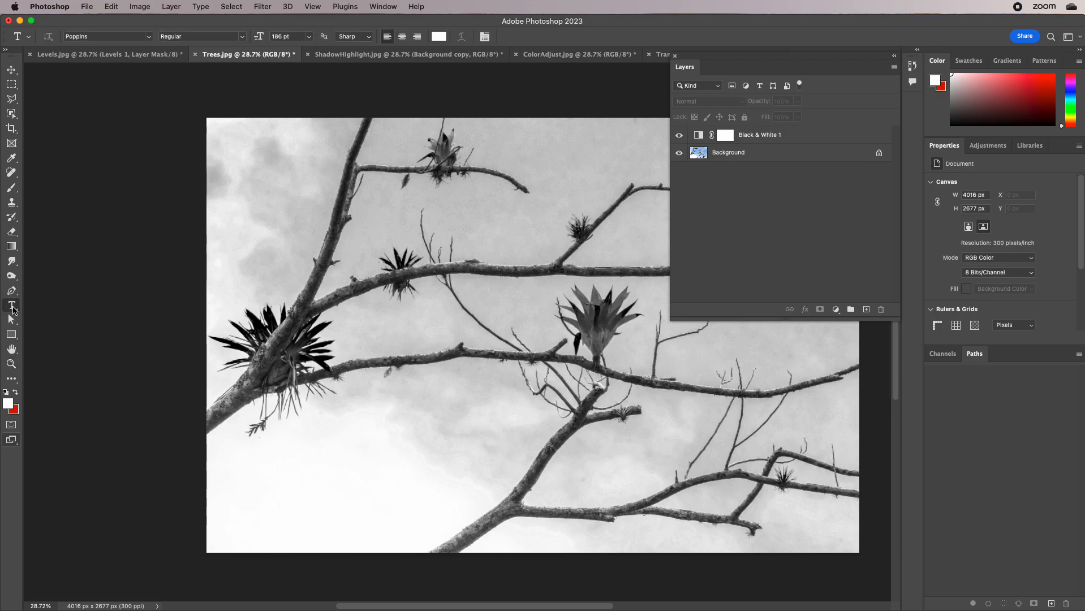
click(16, 391)
click(329, 351)
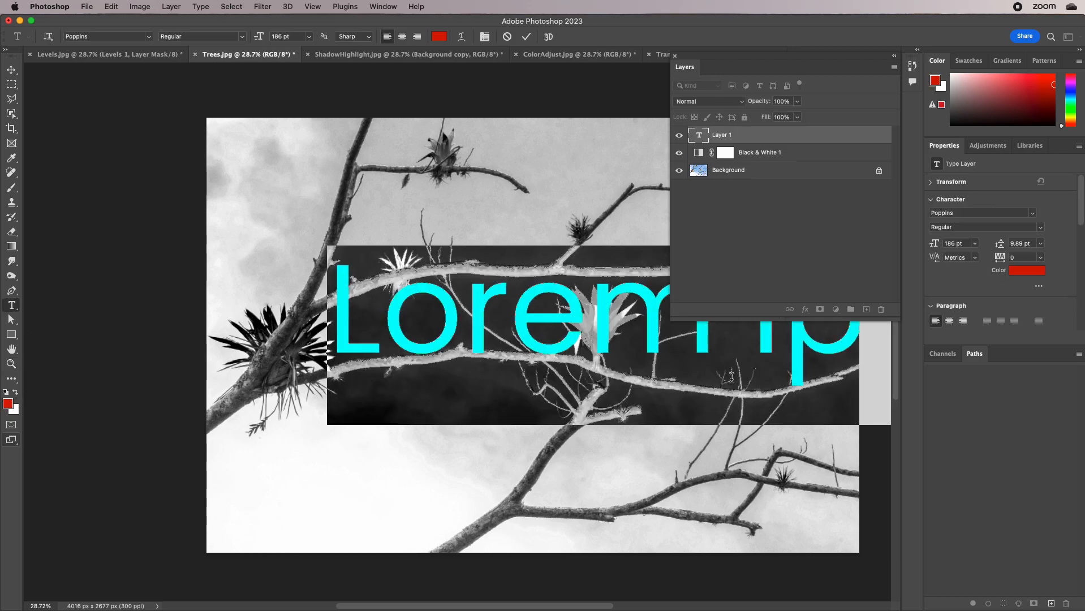
text(Trees)
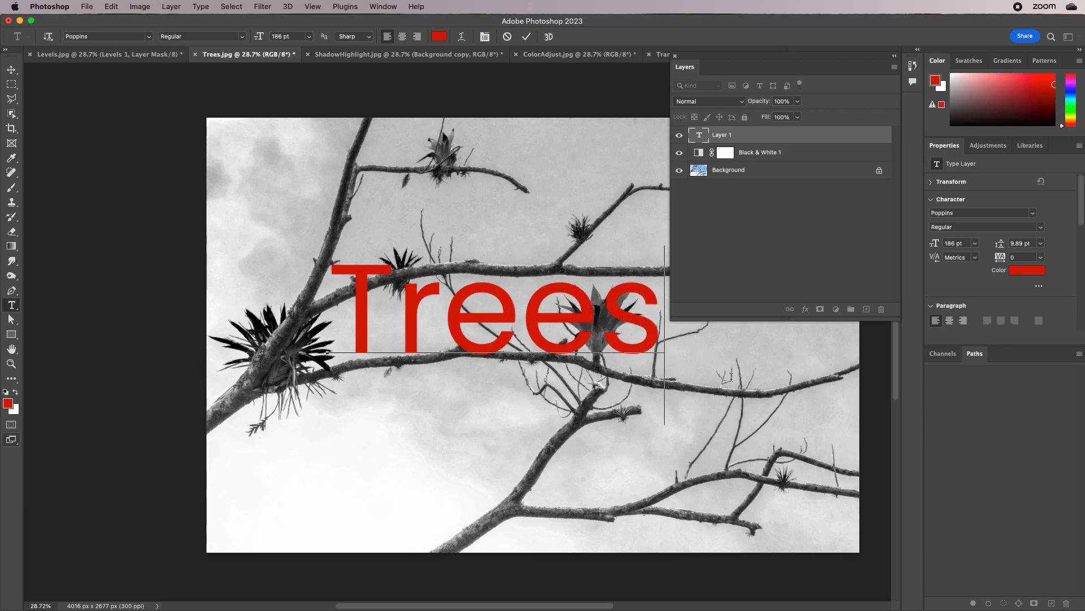
click(11, 69)
drag(538, 358, 463, 284)
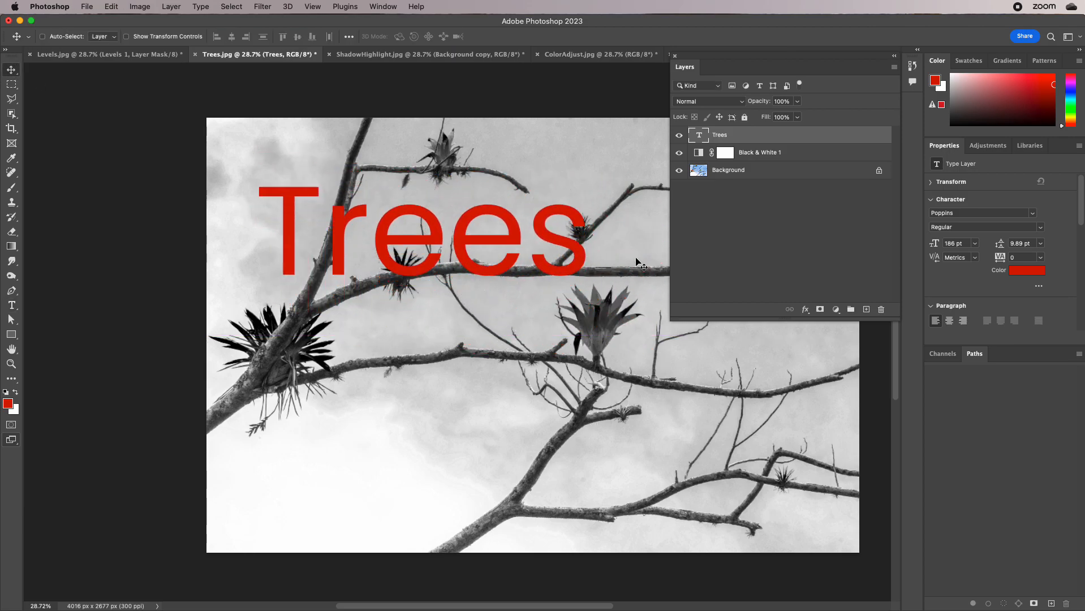
Step: Move the Black & White 1 layer above the Trees text layer and clip it to the text
click(762, 155)
drag(783, 156, 781, 131)
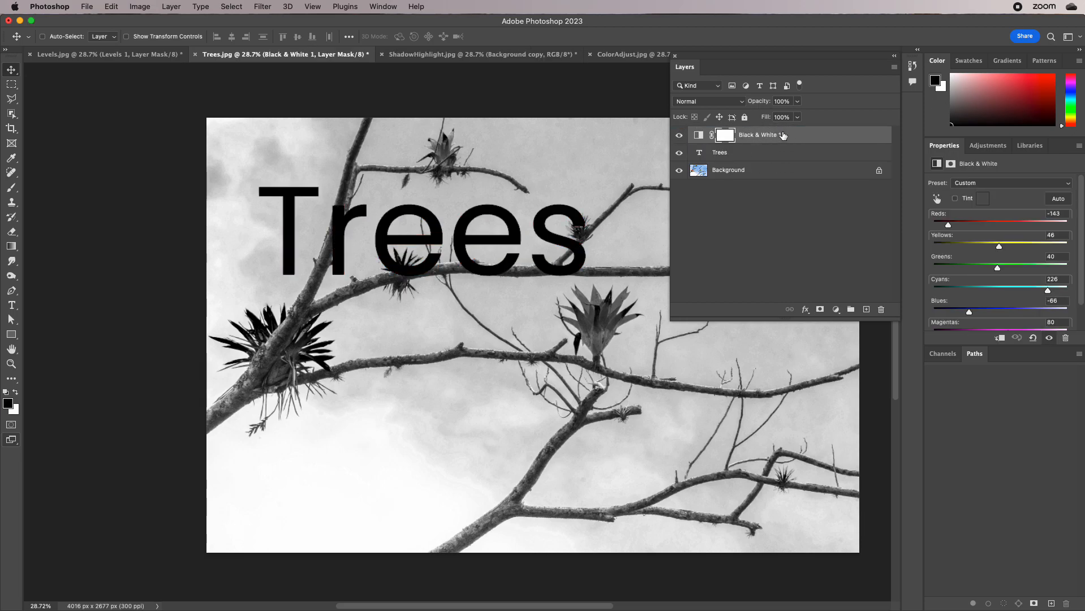
mouse_move(777, 138)
mouse_down()
mouse_move(776, 165)
mouse_move(776, 125)
mouse_move(775, 135)
mouse_up()
drag(745, 146, 745, 141)
alt+click(745, 143)
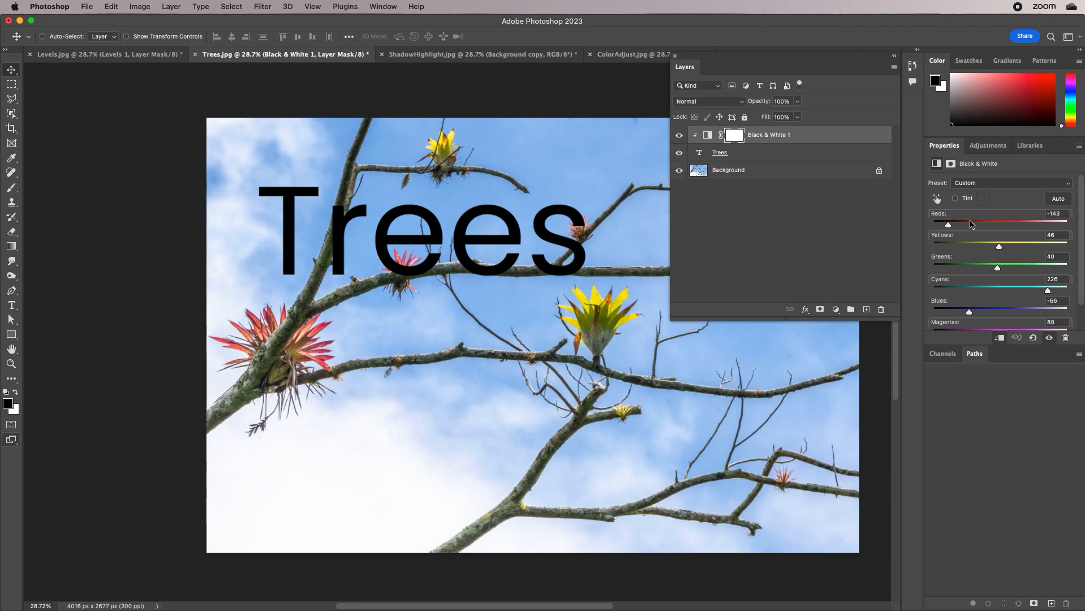
Step: Set the Black & White adjustment's Reds to -40 and release its clipping to the Trees text layer
drag(950, 225, 976, 226)
drag(755, 152, 754, 140)
alt+click(754, 142)
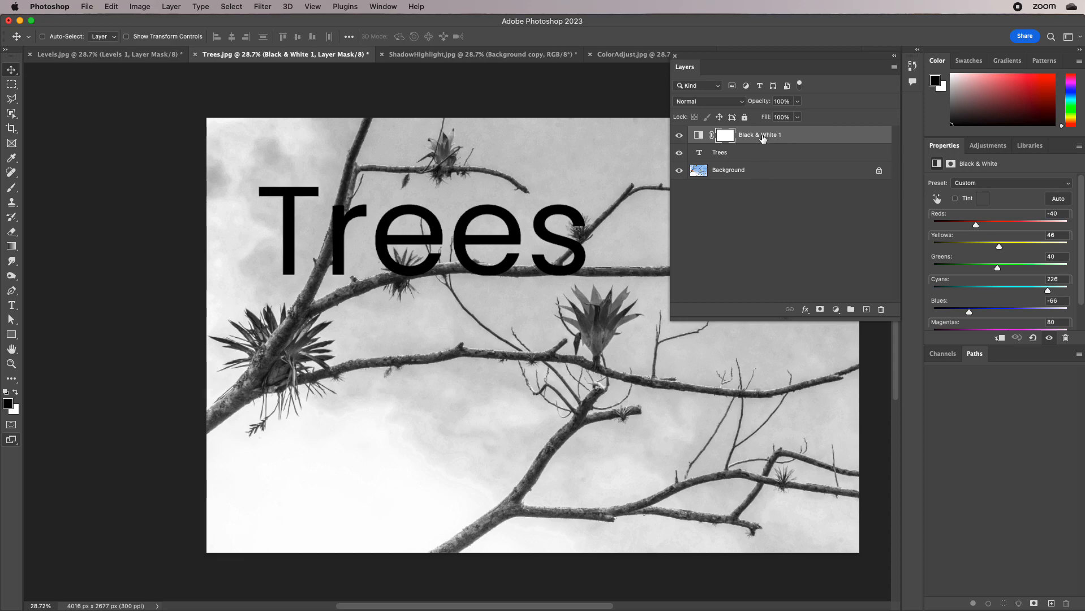
Step: Move the Black & White 1 layer below the Trees text layer and hide it
drag(762, 136, 767, 162)
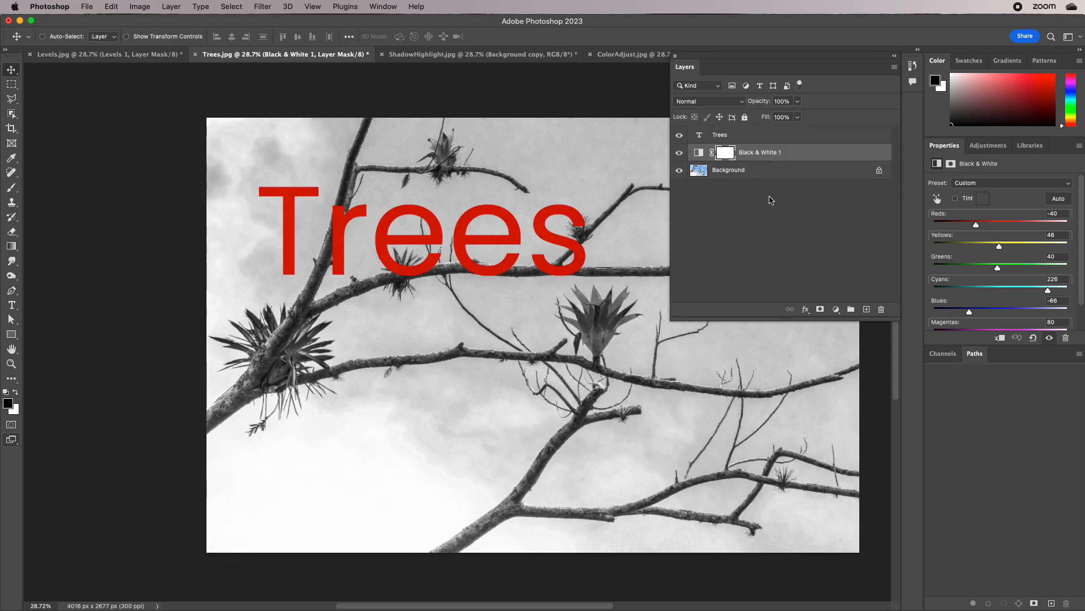
click(679, 153)
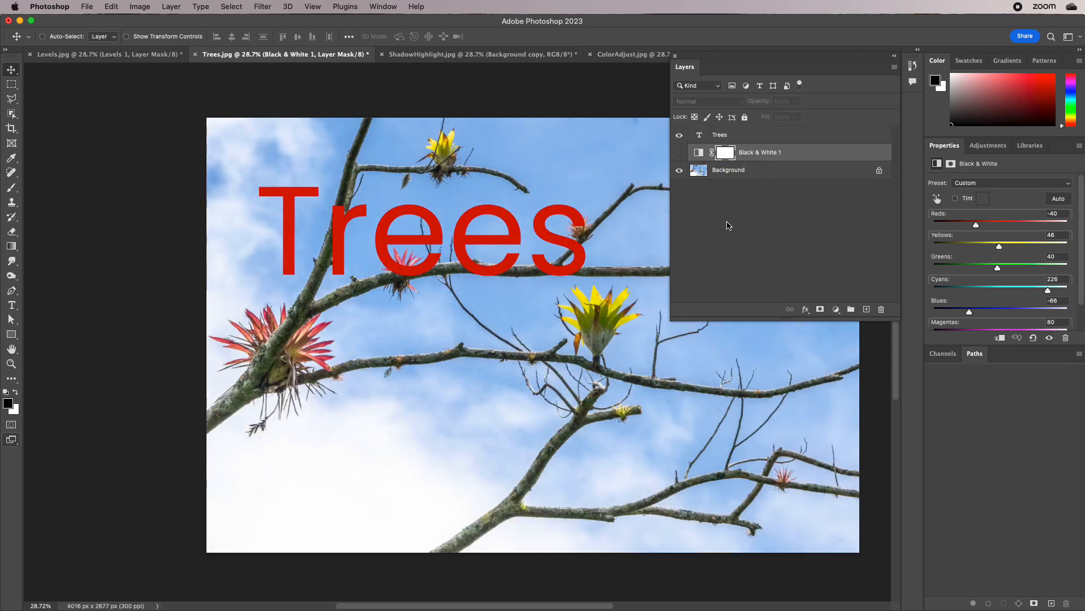